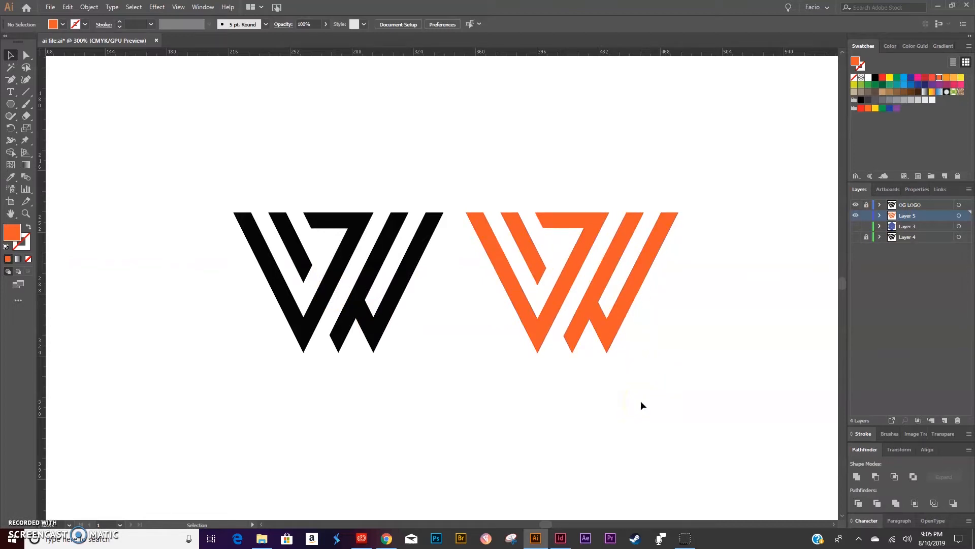
# Create a new Letter document in landscape orientation, 792 by 612 pt.
pyautogui.click(51, 8)
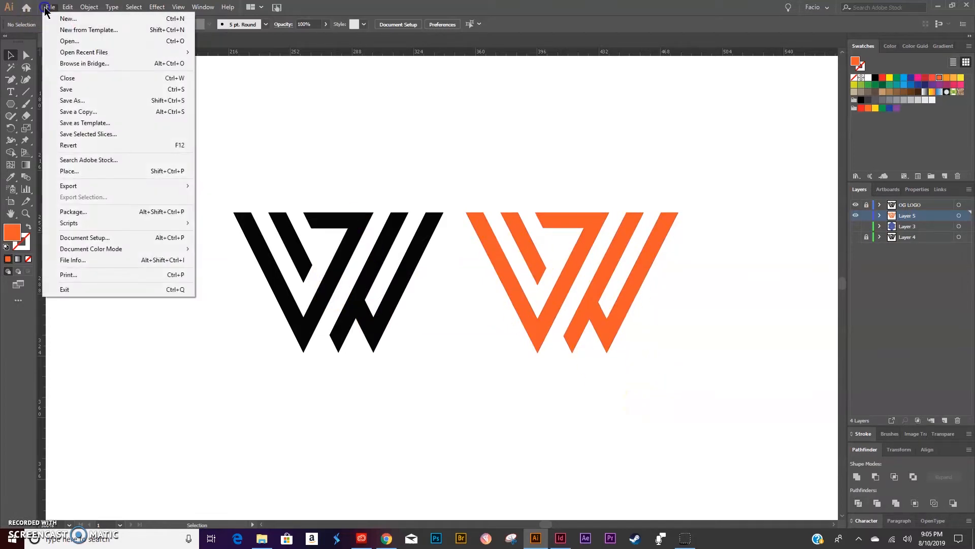
pyautogui.click(66, 27)
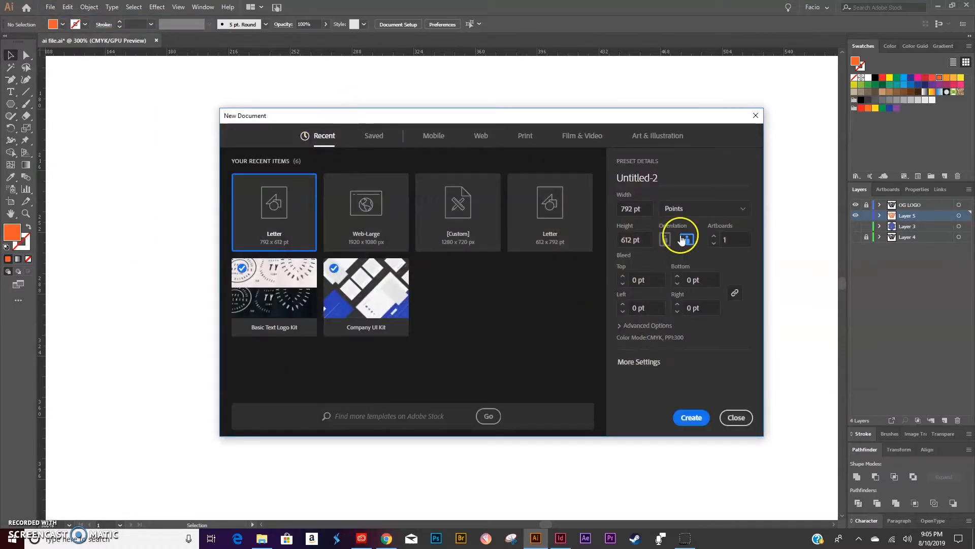
pyautogui.click(690, 416)
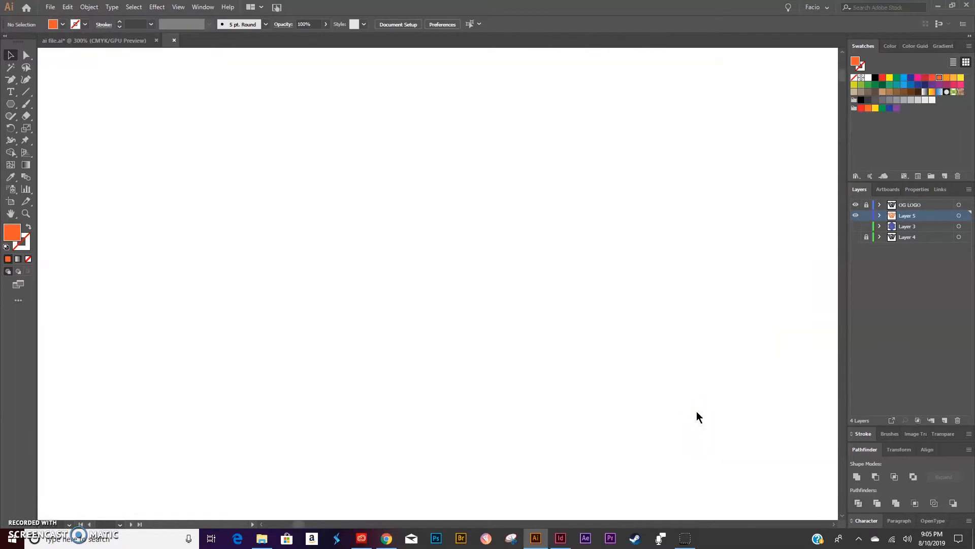
# Place the Jedyne_Wyjscie_logo SVG file on the artboard, left of its centre.
pyautogui.press('\\')
pyautogui.click(50, 7)
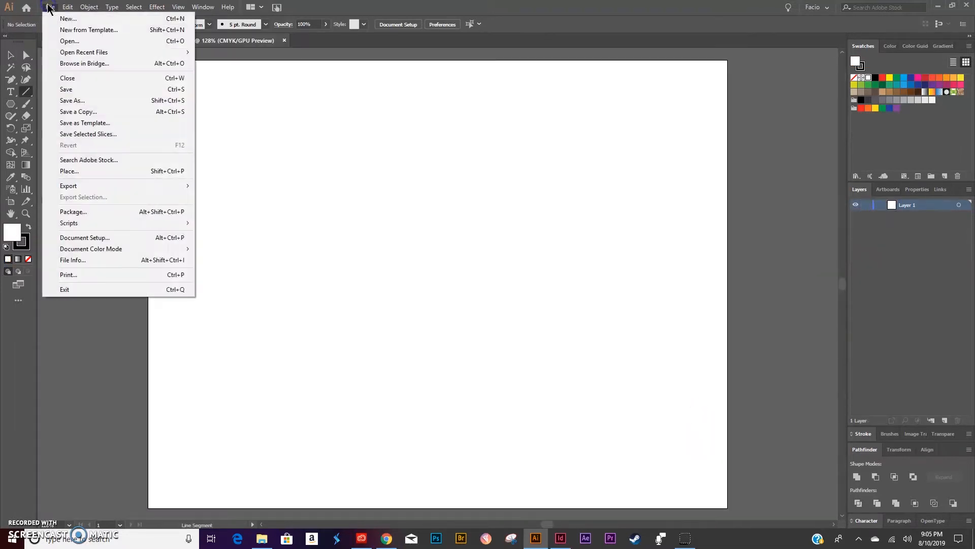
pyautogui.click(115, 170)
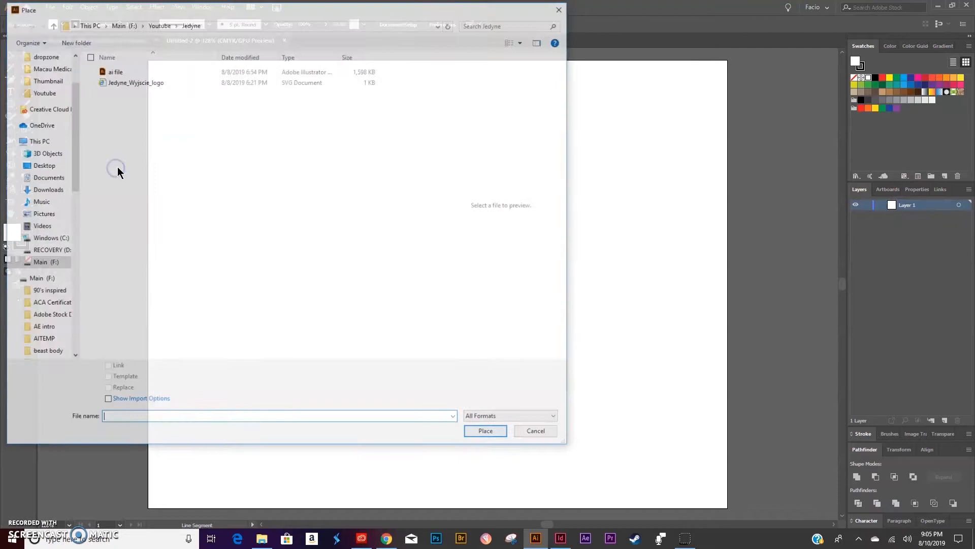
pyautogui.click(133, 81)
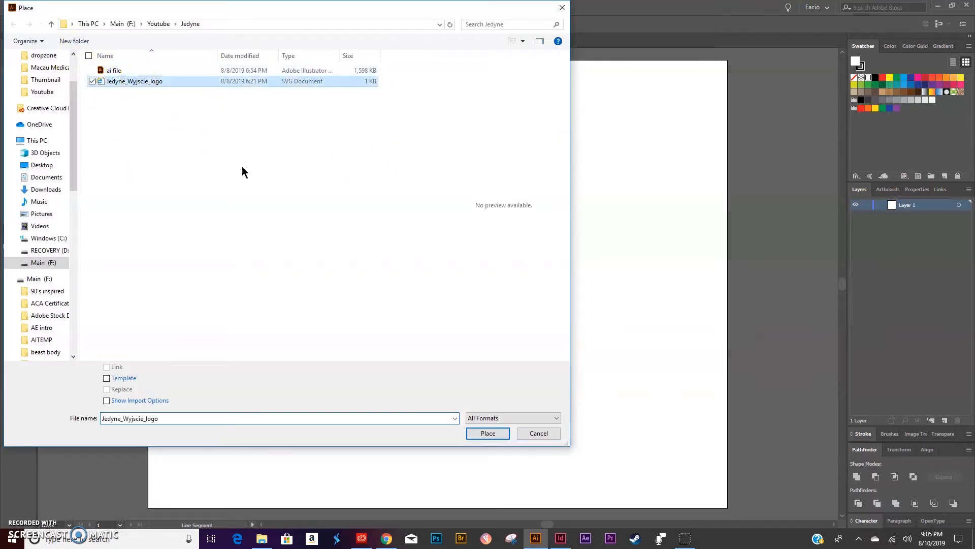
pyautogui.click(467, 436)
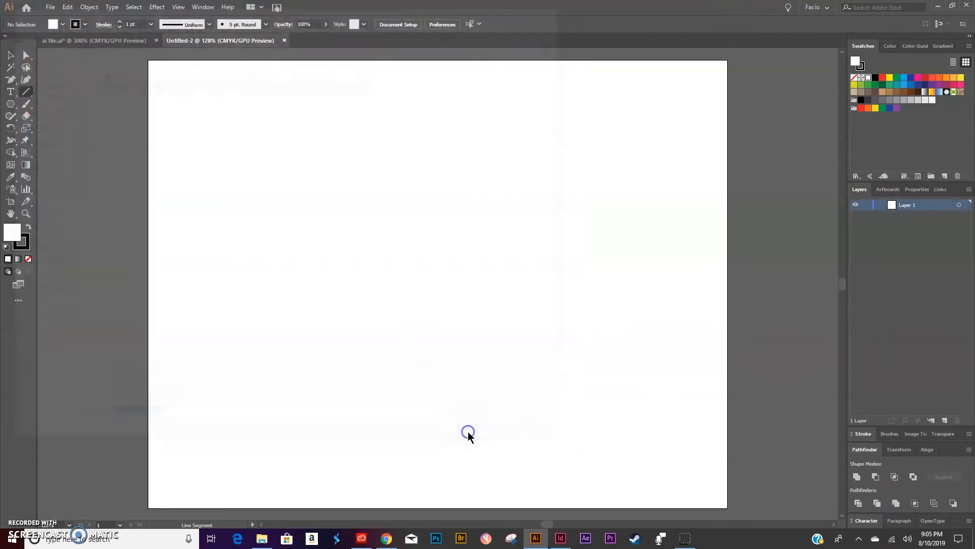
pyautogui.click(313, 258)
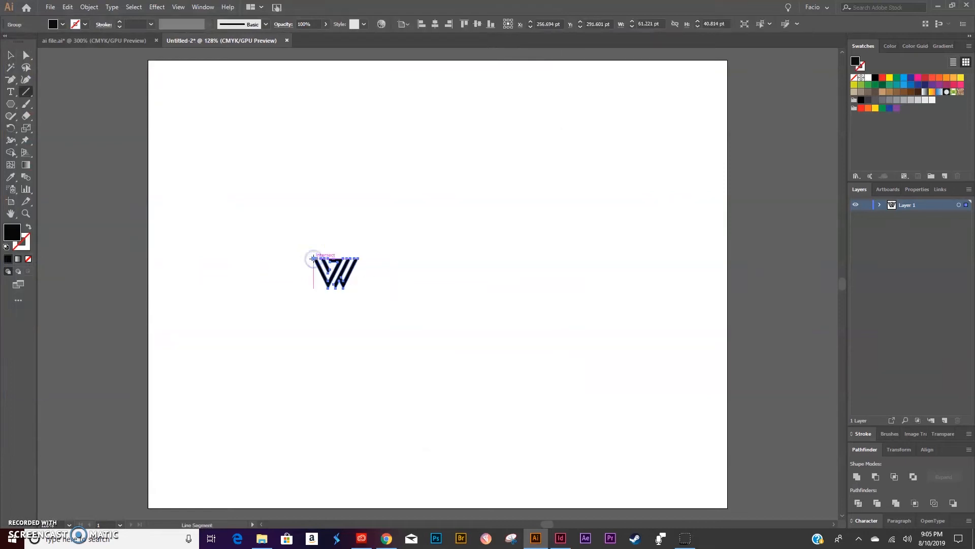
# Scale the placed logo uniformly to 200%.
pyautogui.press('v')
pyautogui.press('s')
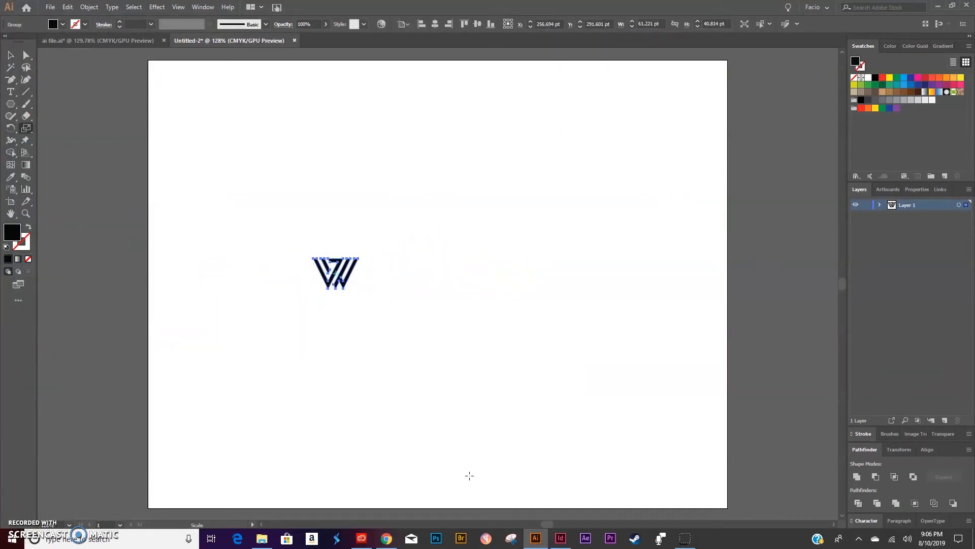
pyautogui.press('Return')
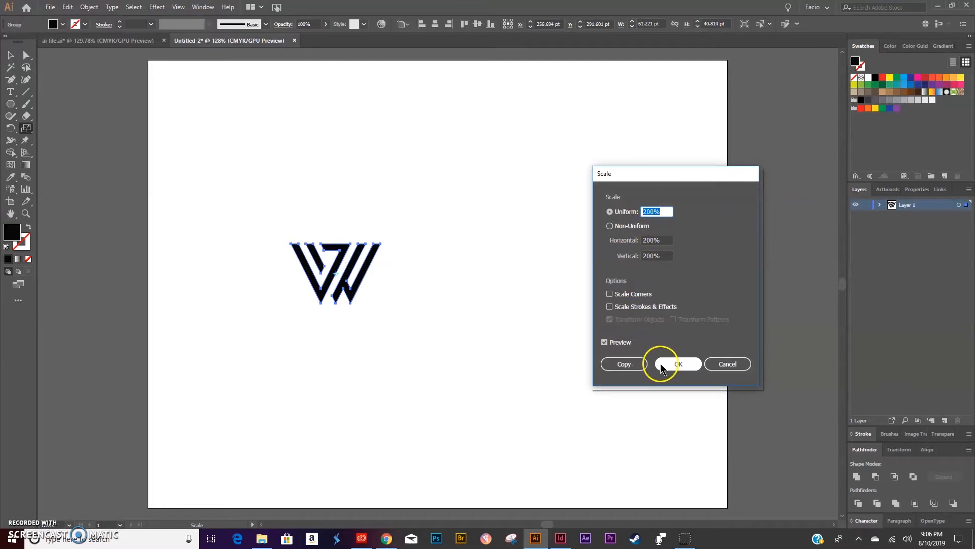
pyautogui.click(678, 363)
# Rename the logo's layer as Original Logo and lock it.
pyautogui.doubleClick(910, 204)
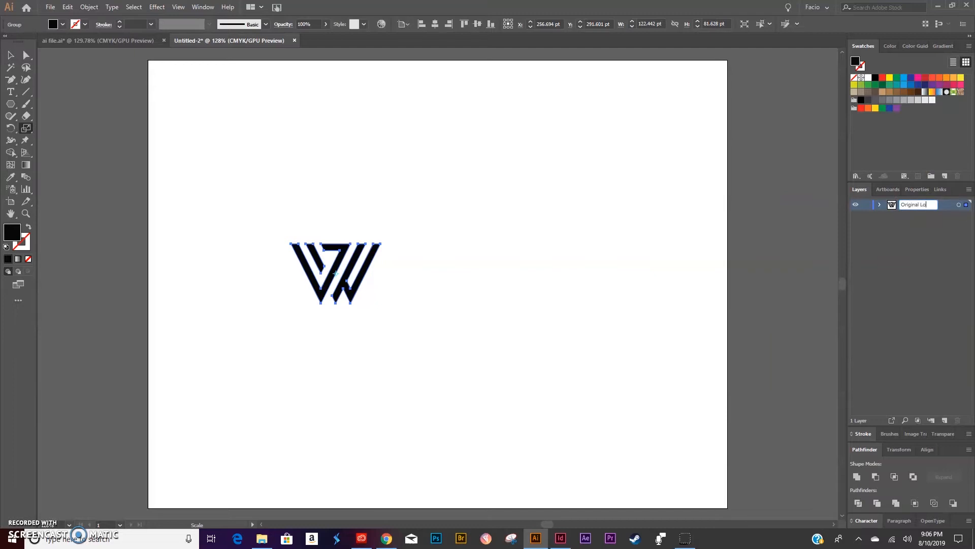
pyautogui.click(867, 207)
pyautogui.click(868, 208)
# Add a new layer and draw a horizontal line about 271 pt long on it, above and to the right of the logo.
pyautogui.click(945, 420)
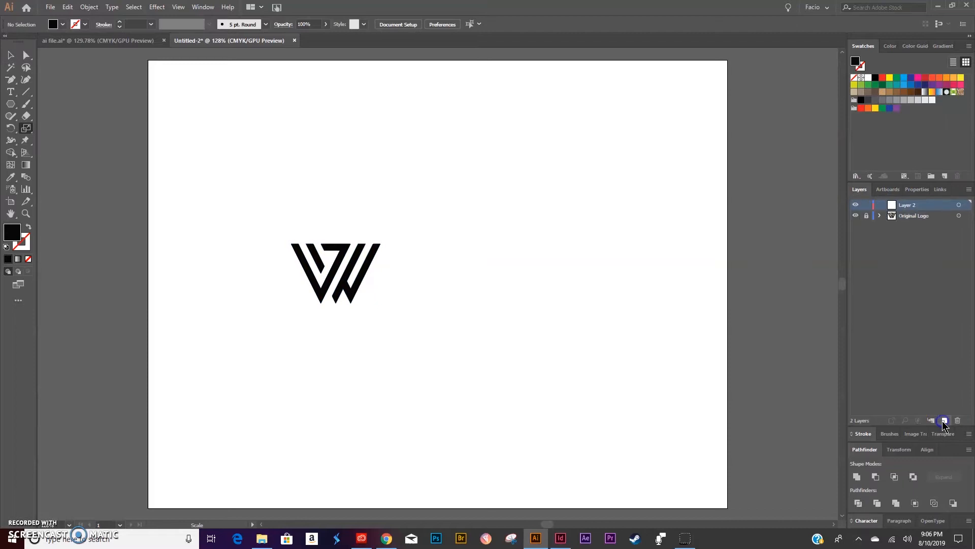
pyautogui.hotkey('ctrl', '=')
pyautogui.hotkey('ctrl', '=')
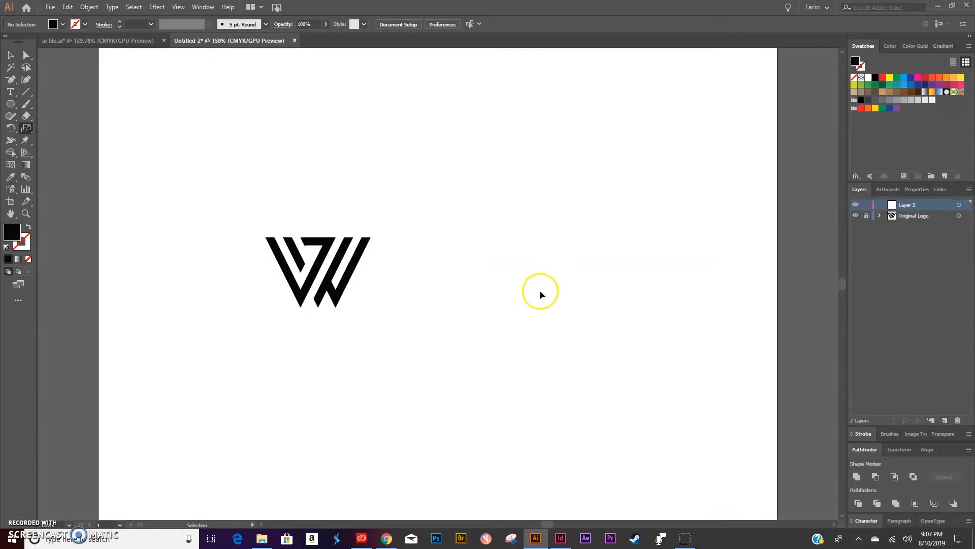
pyautogui.click(27, 91)
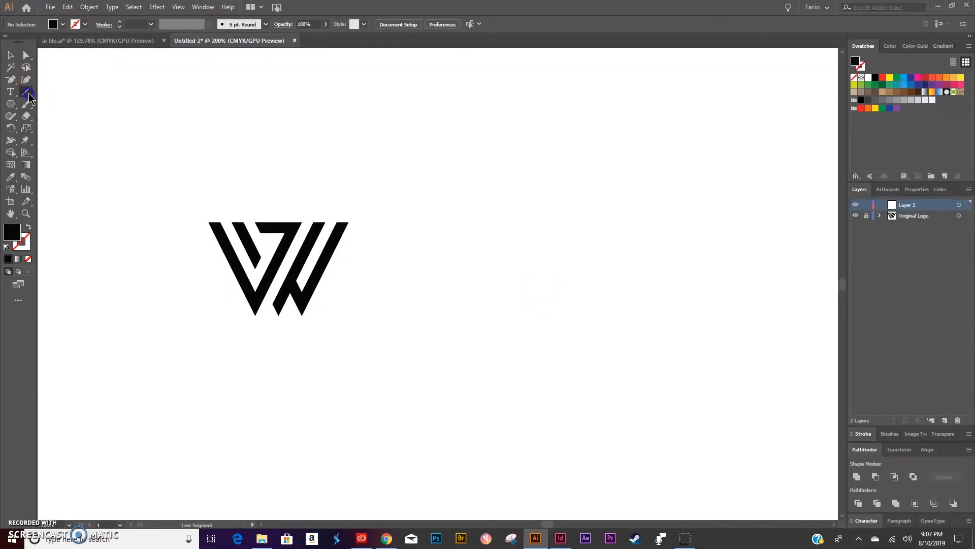
pyautogui.moveTo(414, 176); pyautogui.dragTo(723, 182)
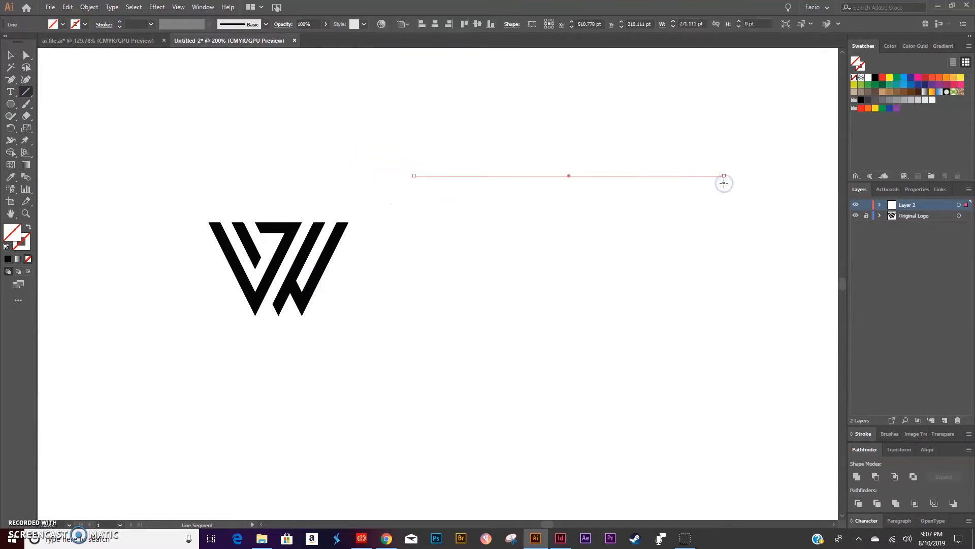
# Give the horizontal line a black stroke with a weight of 9 pt.
pyautogui.click(121, 22)
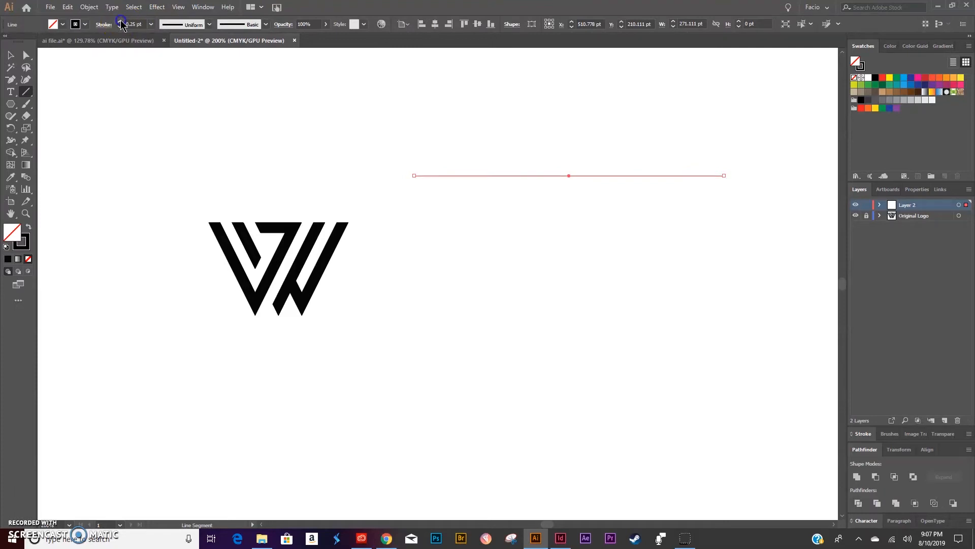
pyautogui.click(120, 21)
pyautogui.click(120, 22)
pyautogui.click(120, 22)
# Expand the line's fill and stroke into a solid bar shape and keep it selected.
pyautogui.click(14, 57)
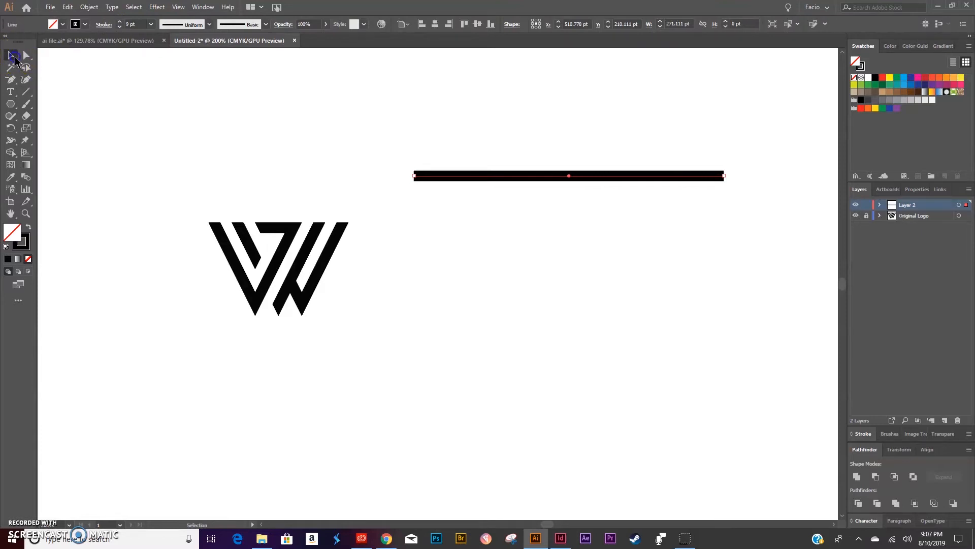
pyautogui.click(89, 7)
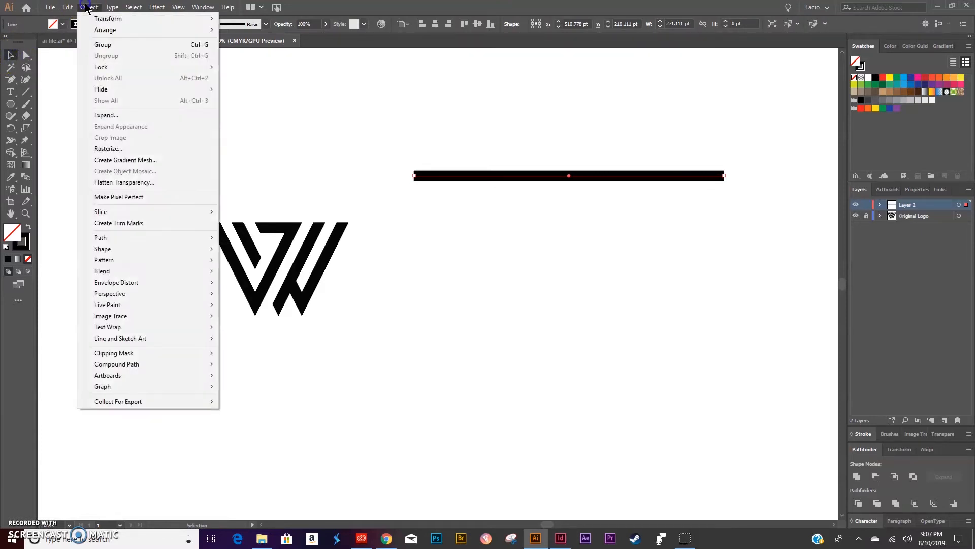
pyautogui.click(126, 116)
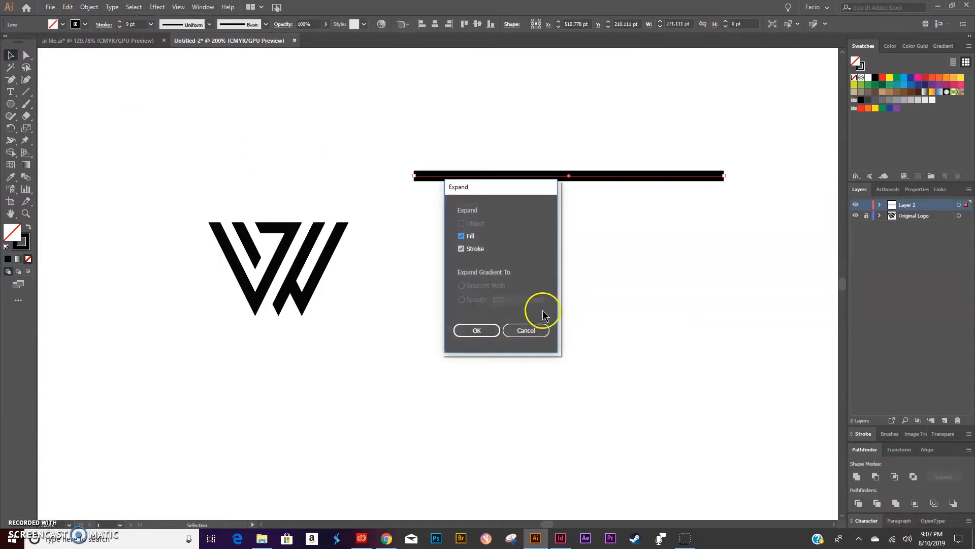
pyautogui.click(476, 327)
pyautogui.click(463, 253)
pyautogui.moveTo(482, 148); pyautogui.dragTo(516, 227)
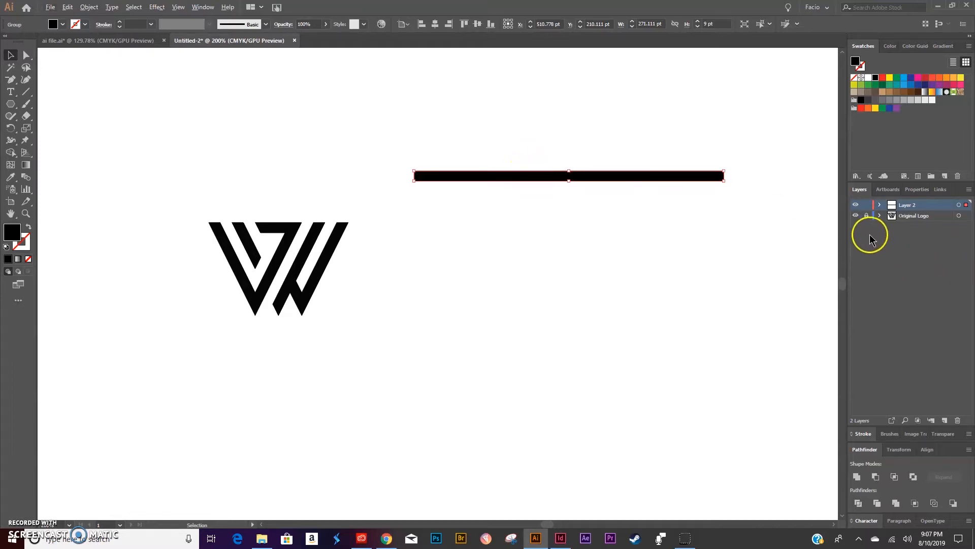
# Hide the Original Logo layer and copy the bar straight down by 9 pt so the two bars touch.
pyautogui.click(855, 216)
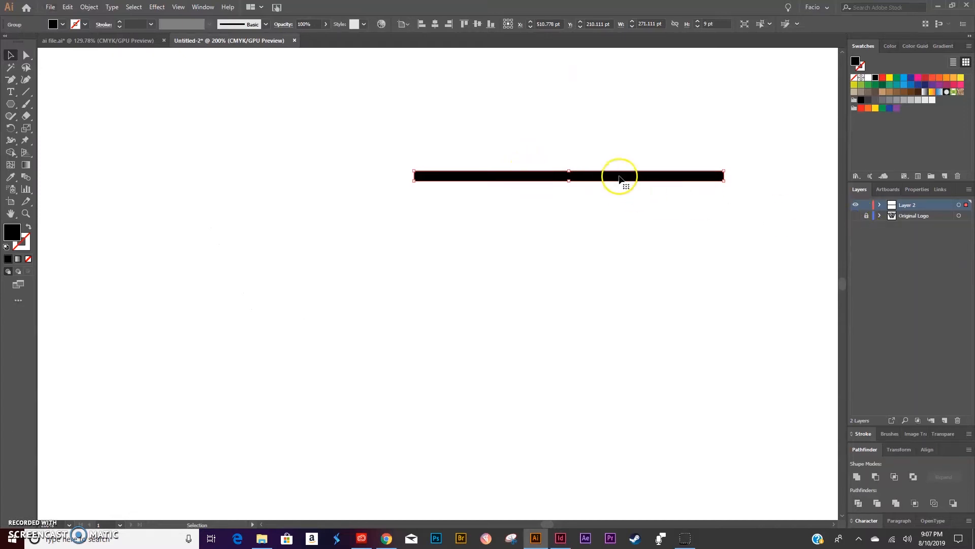
pyautogui.moveTo(622, 177)
pyautogui.mouseDown()
pyautogui.moveTo(624, 199)
pyautogui.moveTo(622, 190)
pyautogui.mouseUp()
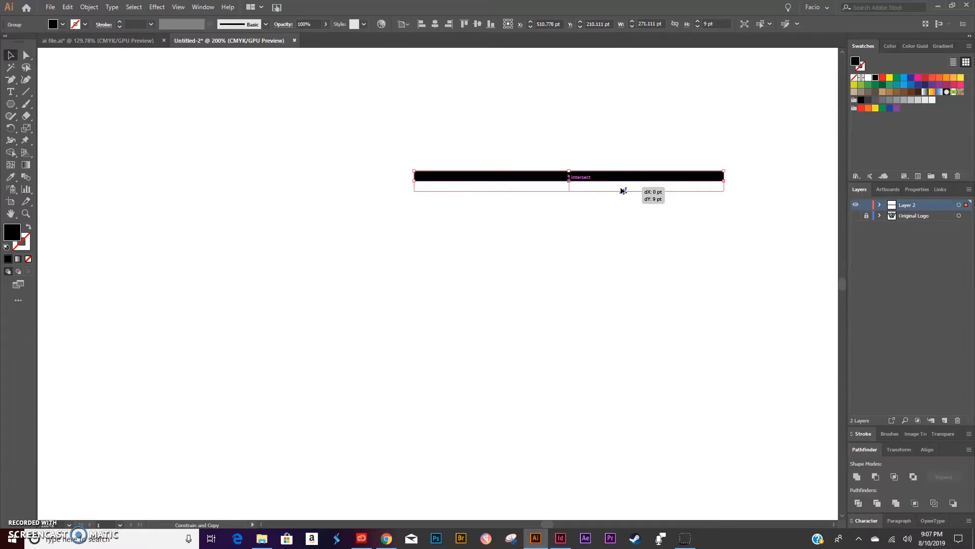
pyautogui.moveTo(623, 190); pyautogui.dragTo(621, 190)
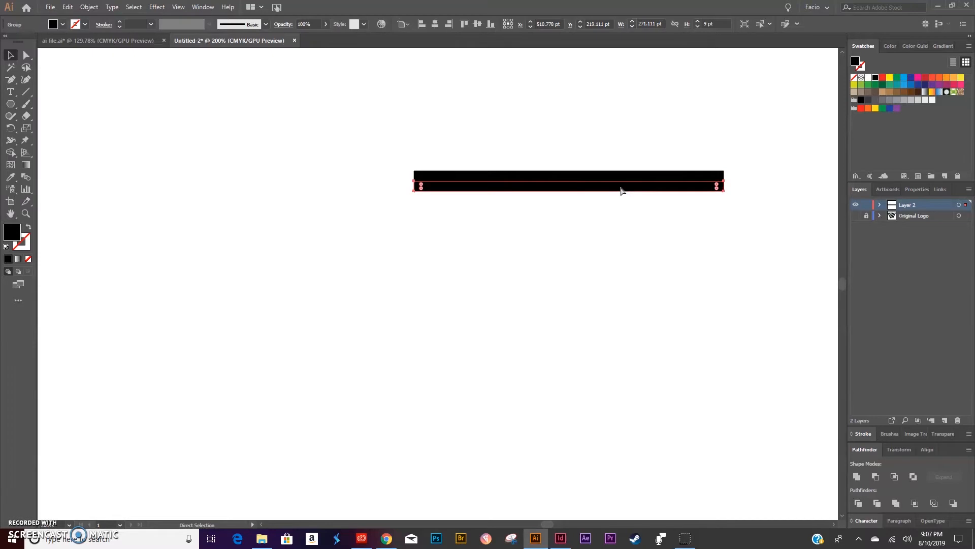
# Repeat the 9 pt downward copy until 15 touching bars form a stack 135 pt tall.
pyautogui.hotkey('ctrl', 'd')
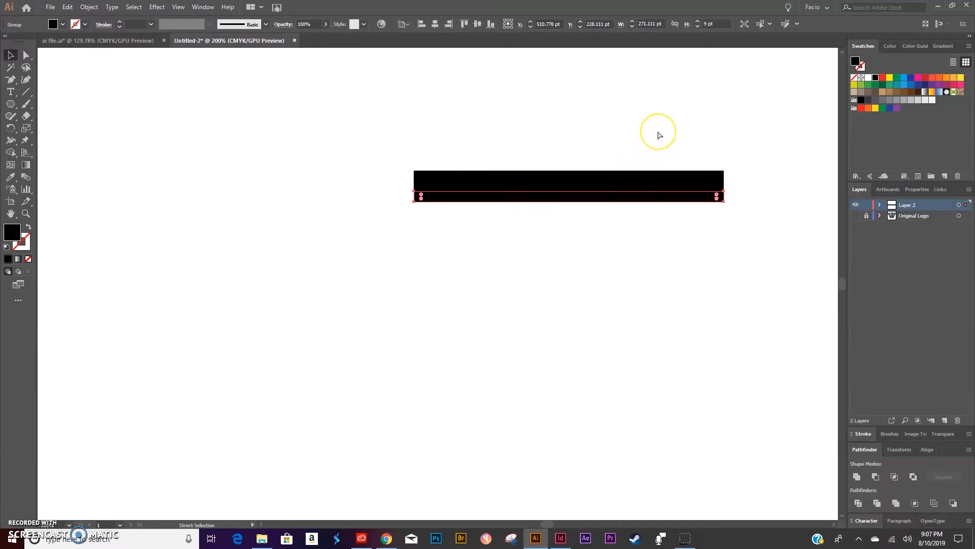
pyautogui.hotkey('ctrl', 'd')
pyautogui.hotkey('ctrl', 'd')
pyautogui.hotkey('ctrl', 'd')
pyautogui.hotkey('ctrl', 'd')
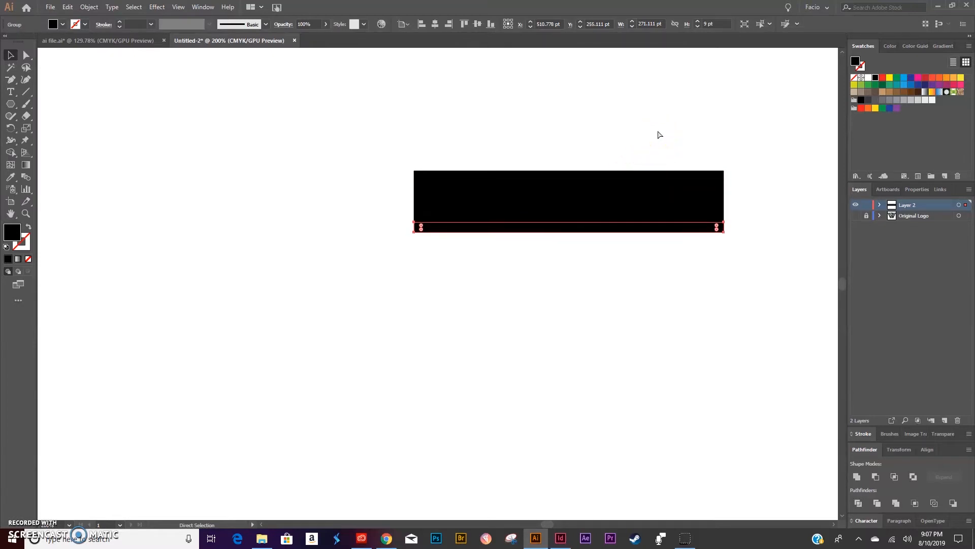
pyautogui.hotkey('ctrl', 'd')
pyautogui.hotkey('ctrl', 'd')
pyautogui.hotkey('ctrl', 'd')
pyautogui.hotkey('ctrl', 'd')
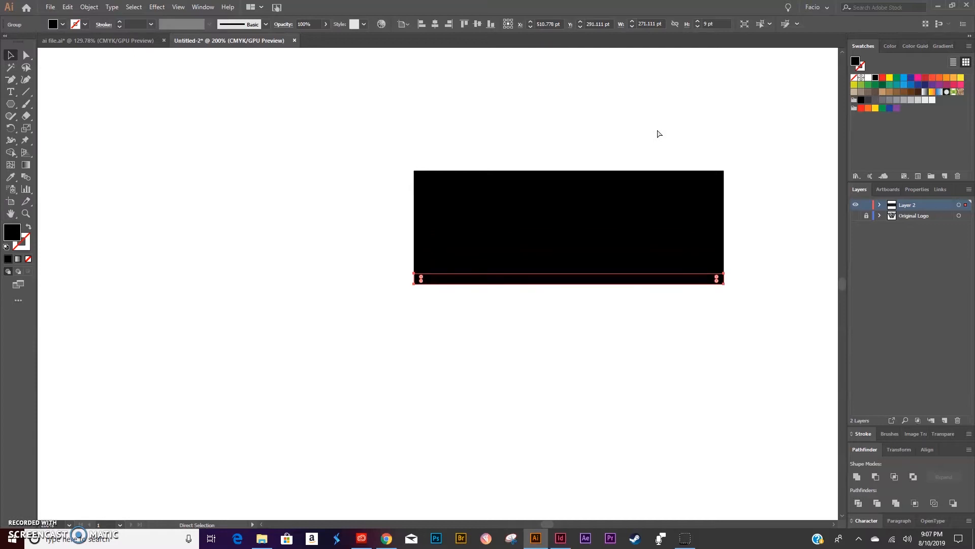
pyautogui.hotkey('ctrl', 'd')
pyautogui.hotkey('ctrl', 'd')
pyautogui.hotkey('ctrl', 'd')
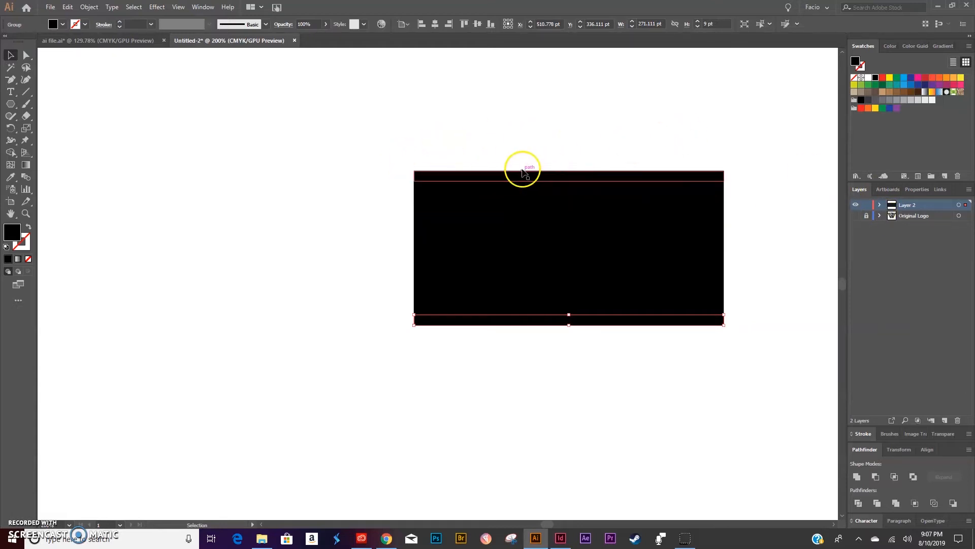
# Select all the stacked bars, ungroup them and regroup them as one group.
pyautogui.click(529, 174)
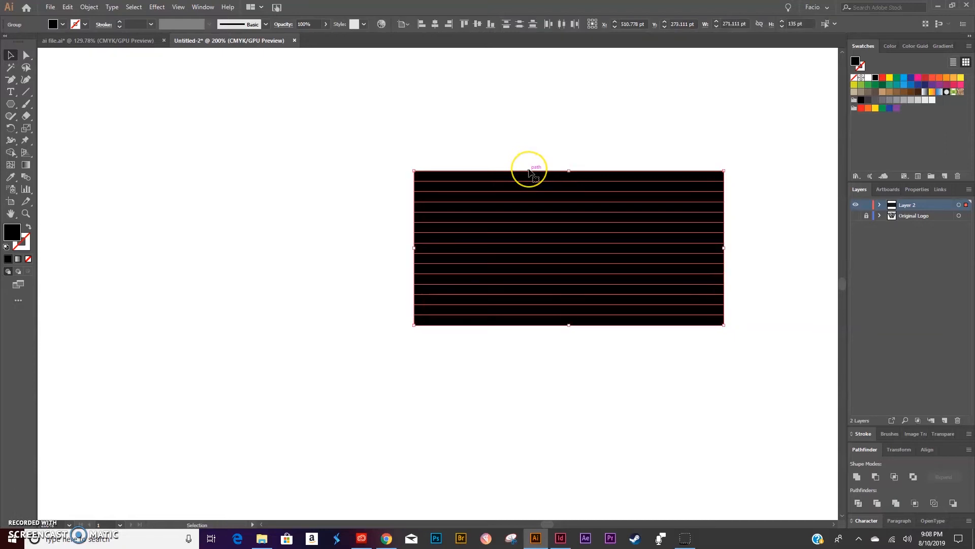
pyautogui.hotkey('ctrl', 'shift', 'g')
pyautogui.hotkey('ctrl', 'g')
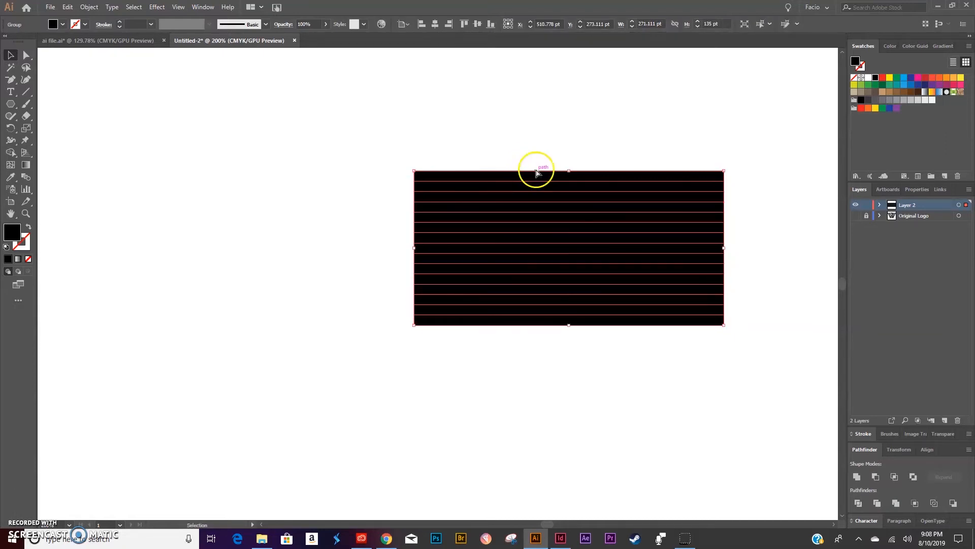
# Try moving the grouped stack of bars upward as a test, and undo the move.
pyautogui.click(818, 173)
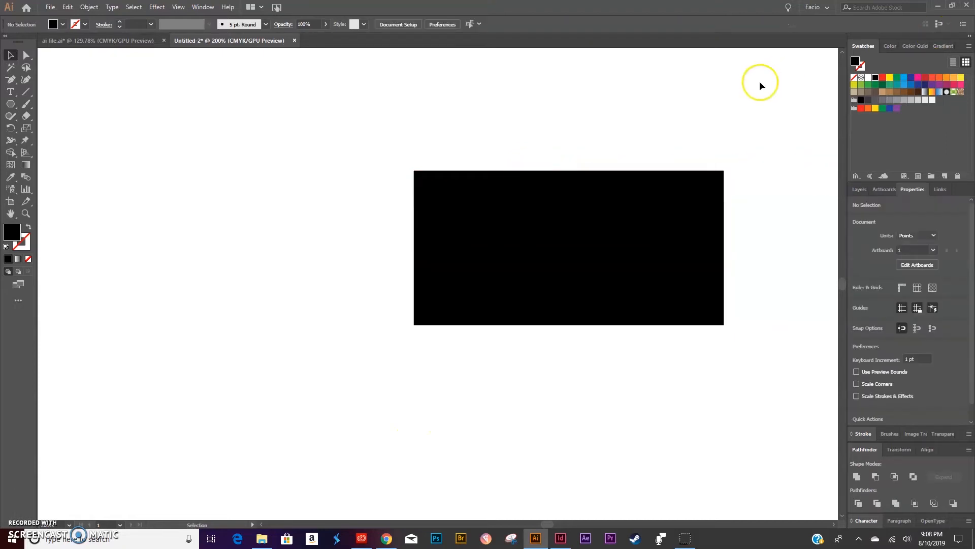
pyautogui.click(860, 193)
pyautogui.moveTo(773, 153); pyautogui.dragTo(490, 440)
pyautogui.click(639, 412)
pyautogui.moveTo(636, 176); pyautogui.dragTo(630, 123)
pyautogui.hotkey('ctrl', 'z')
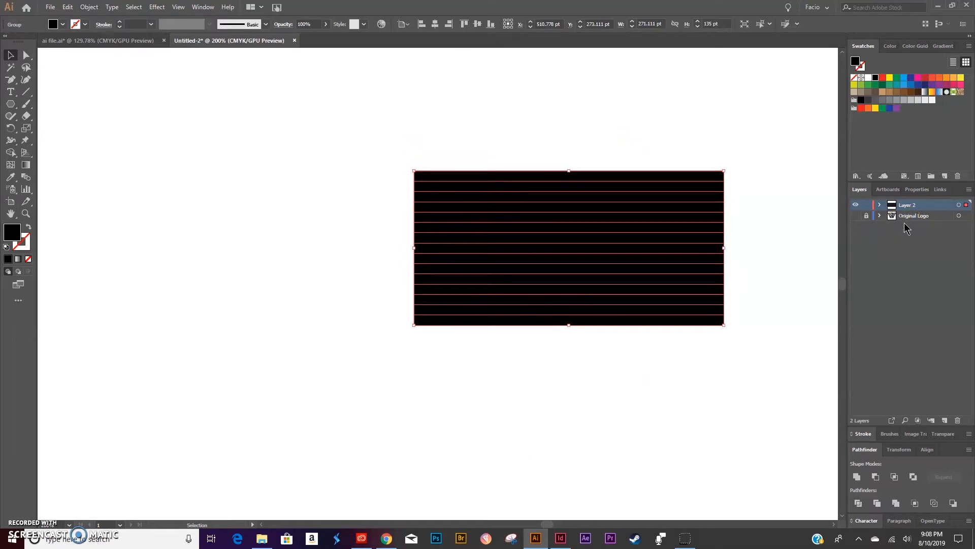
# Copy the grouped bars, paste the copy in front, and list the contents of Layer 2.
pyautogui.click(80, 9)
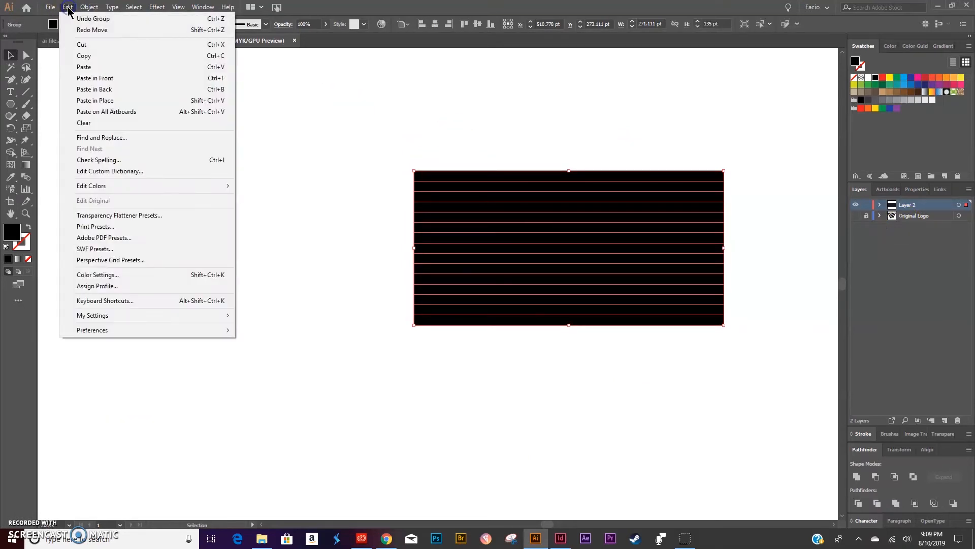
pyautogui.click(82, 55)
pyautogui.click(66, 7)
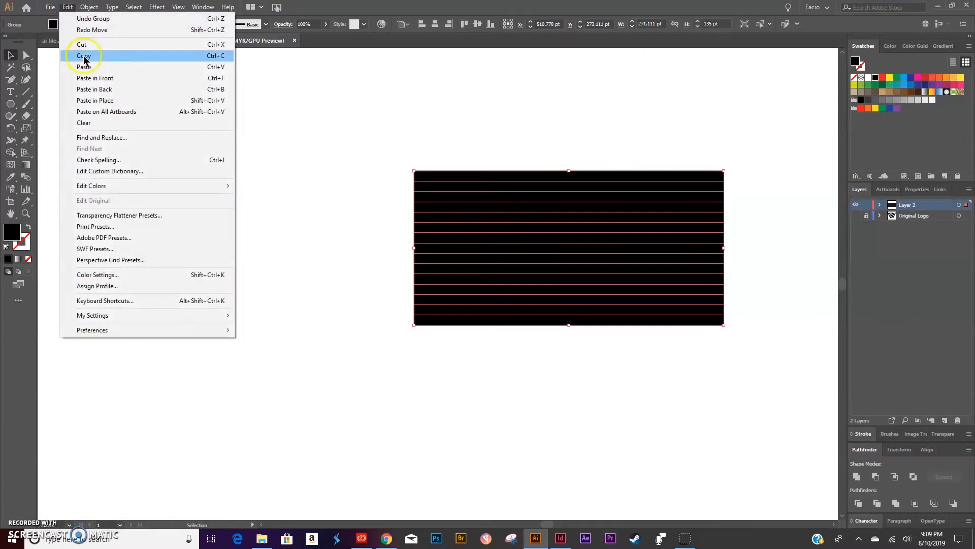
pyautogui.click(87, 77)
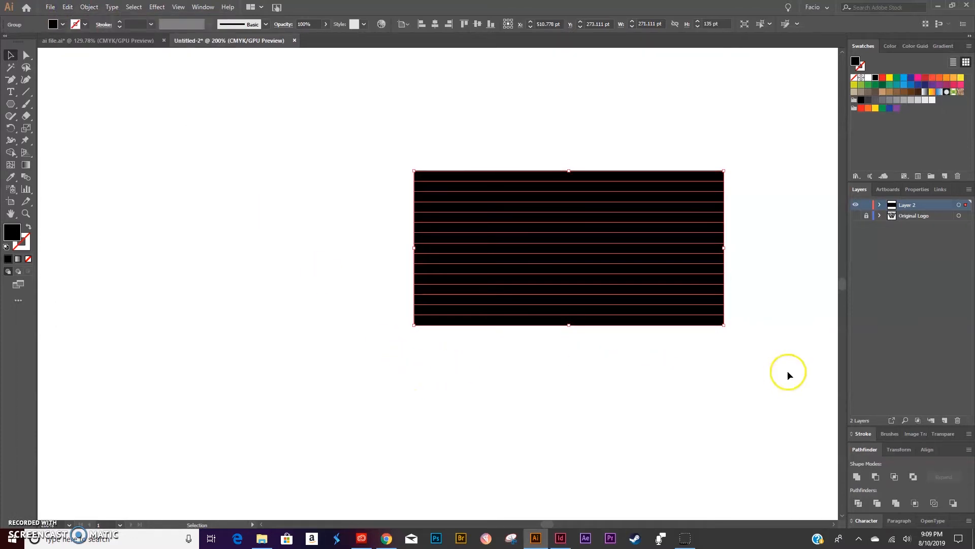
pyautogui.click(881, 205)
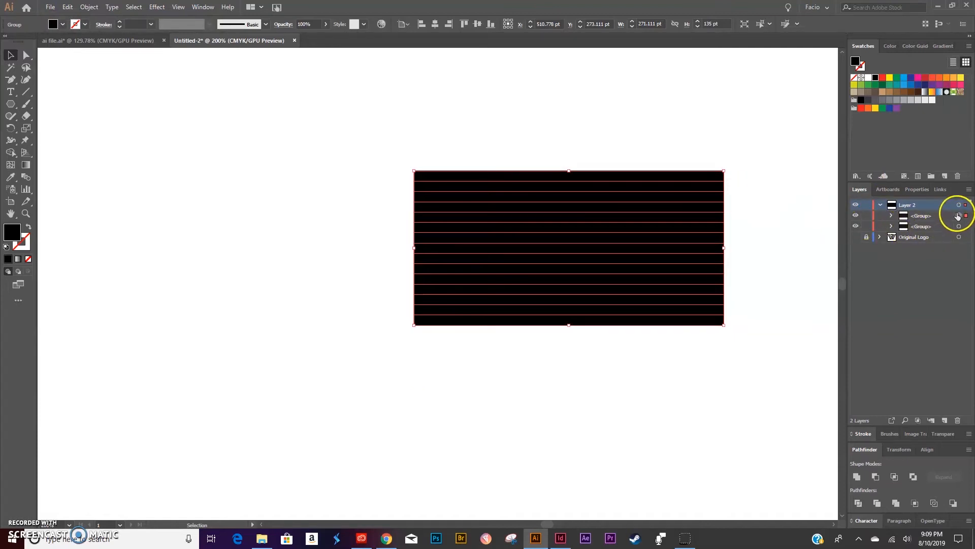
# Rotate the front copy of the grouped bars to 297° about its centre.
pyautogui.click(916, 189)
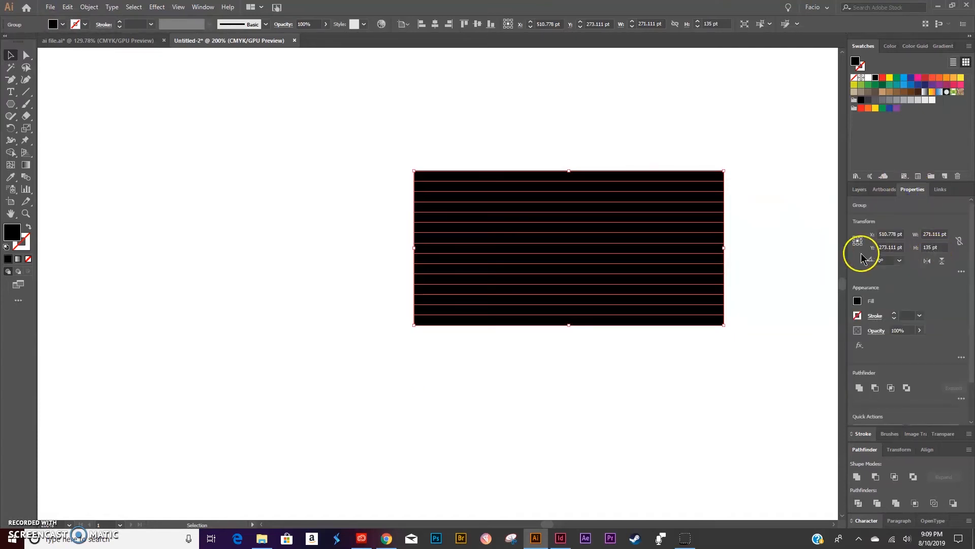
pyautogui.click(887, 260)
pyautogui.click(882, 260)
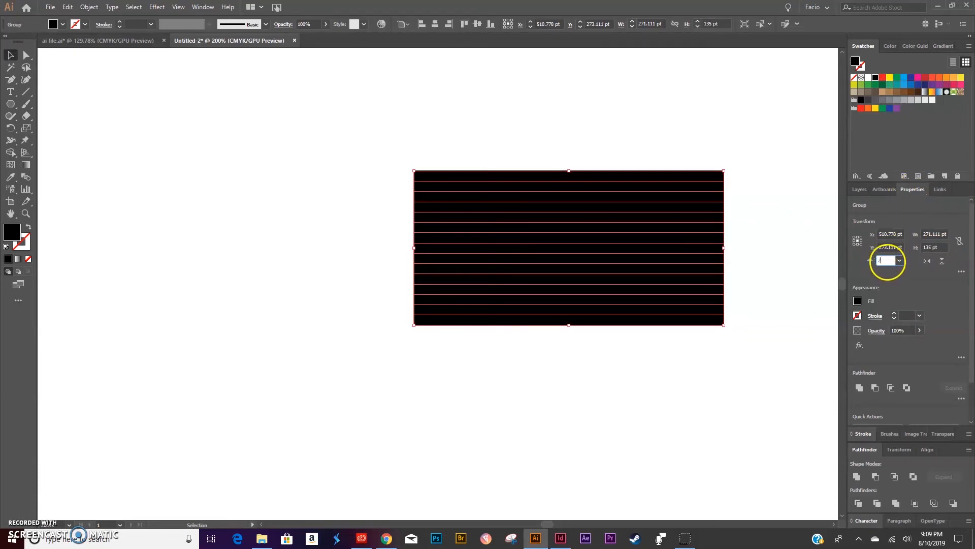
pyautogui.press('Return')
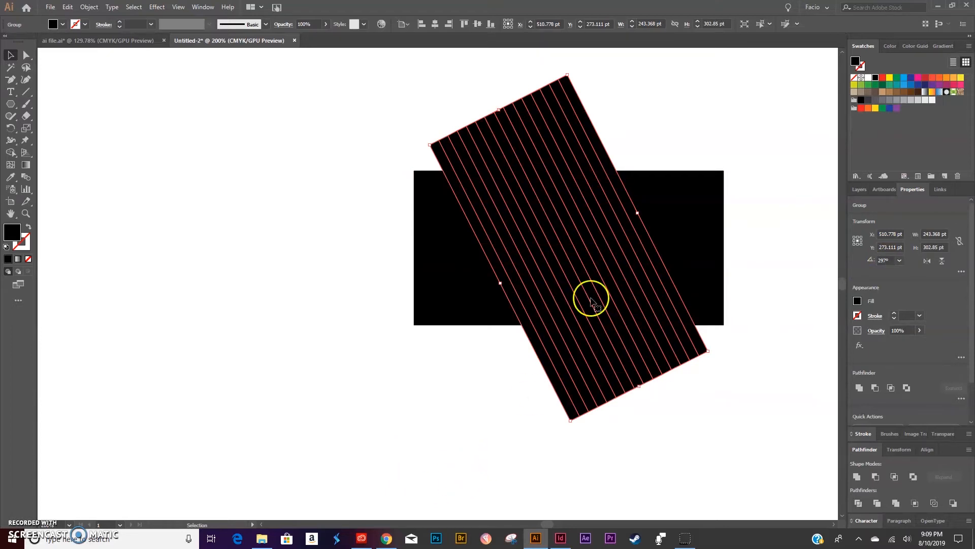
# Reflect the rotated bar group across the vertical axis as a copy.
pyautogui.rightClick(610, 256)
pyautogui.click(656, 355)
pyautogui.click(742, 391)
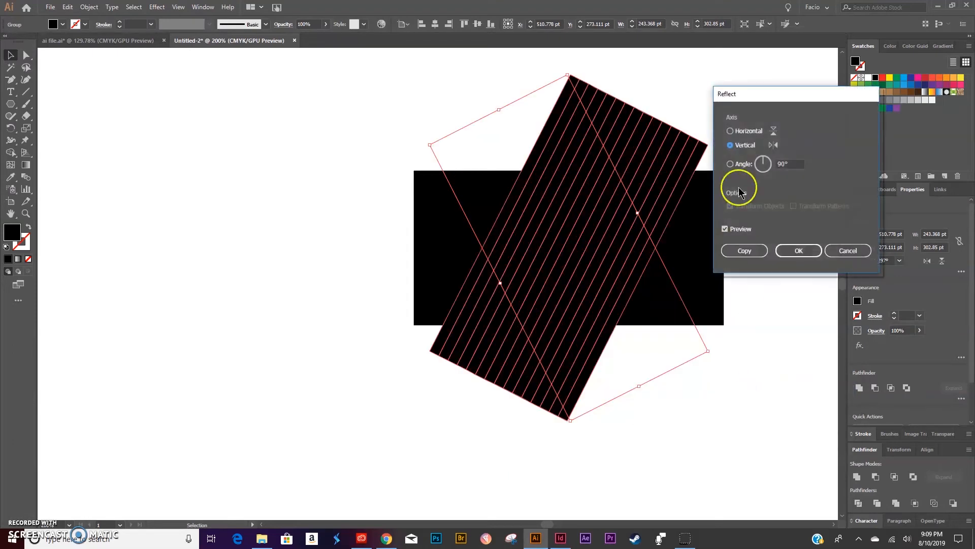
pyautogui.click(745, 251)
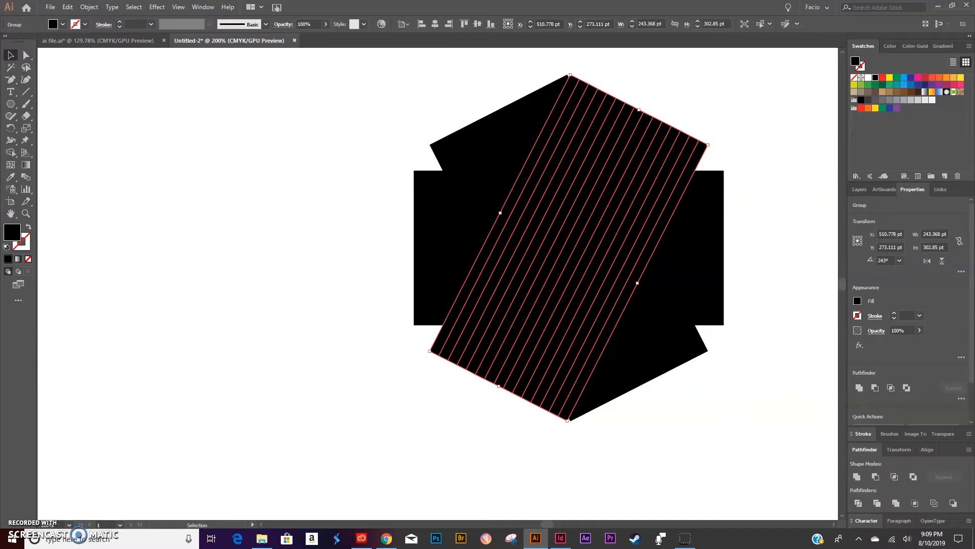
# Examine which bars each of the three groups in Layer 2 contains by hiding and showing them one at a time.
pyautogui.click(860, 189)
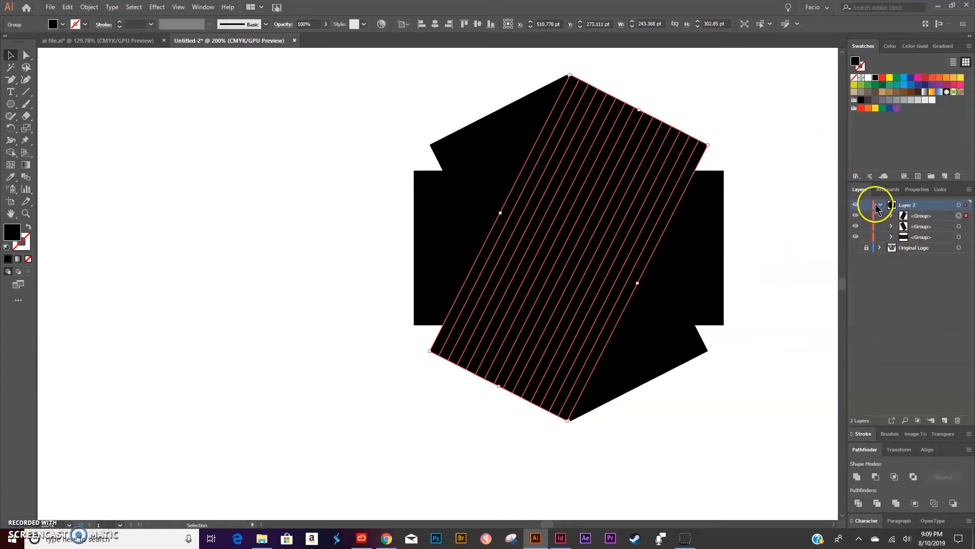
pyautogui.click(856, 236)
pyautogui.click(856, 237)
pyautogui.click(857, 237)
pyautogui.click(857, 237)
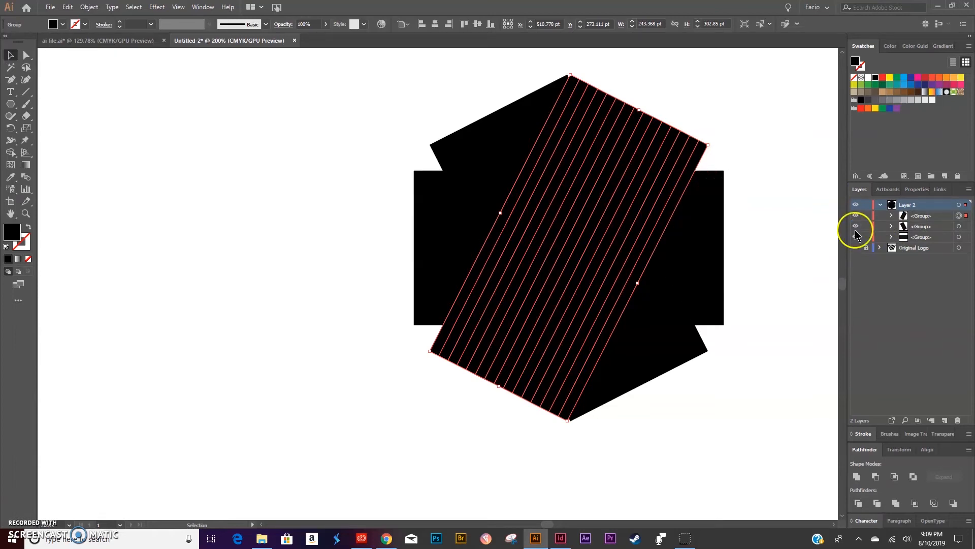
pyautogui.click(856, 227)
pyautogui.click(856, 227)
pyautogui.click(855, 226)
pyautogui.click(856, 227)
pyautogui.click(856, 226)
pyautogui.click(856, 226)
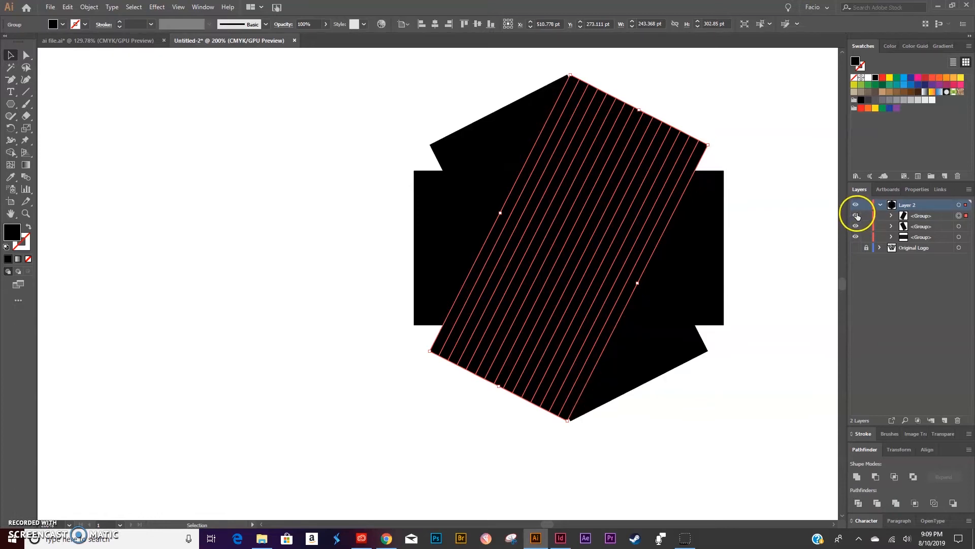
pyautogui.click(857, 216)
pyautogui.click(856, 216)
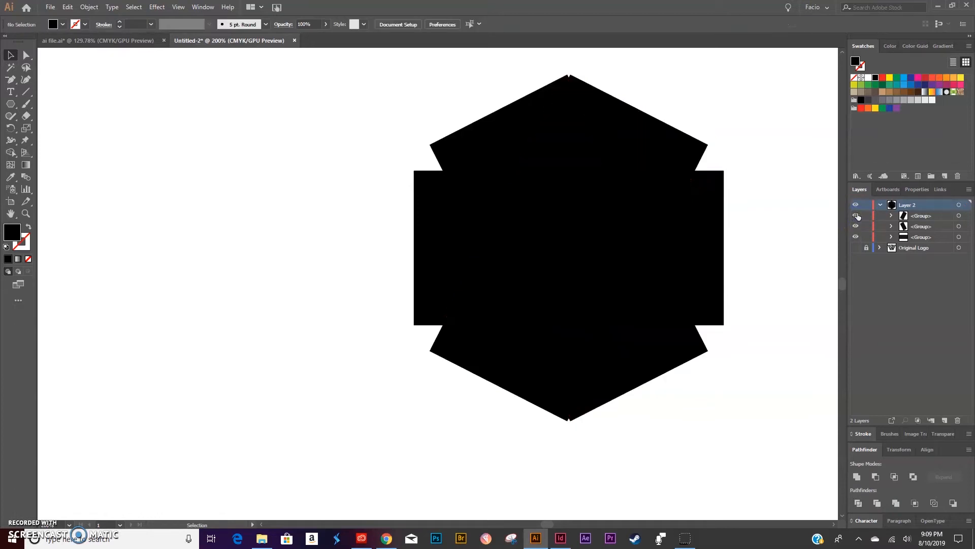
# Fill the rotated bar group with pink, its mirrored copy with dark blue, and the horizontal group with orange-red.
pyautogui.click(959, 226)
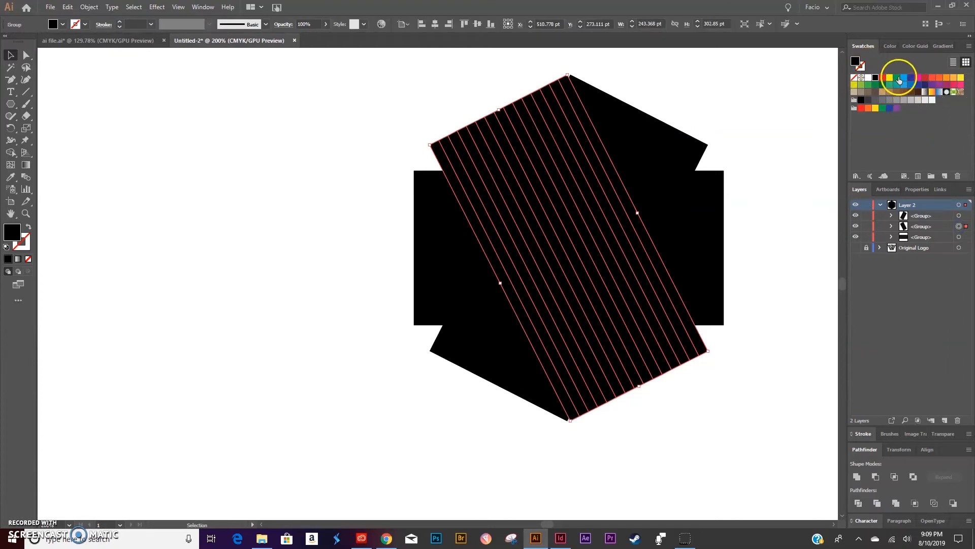
pyautogui.click(919, 79)
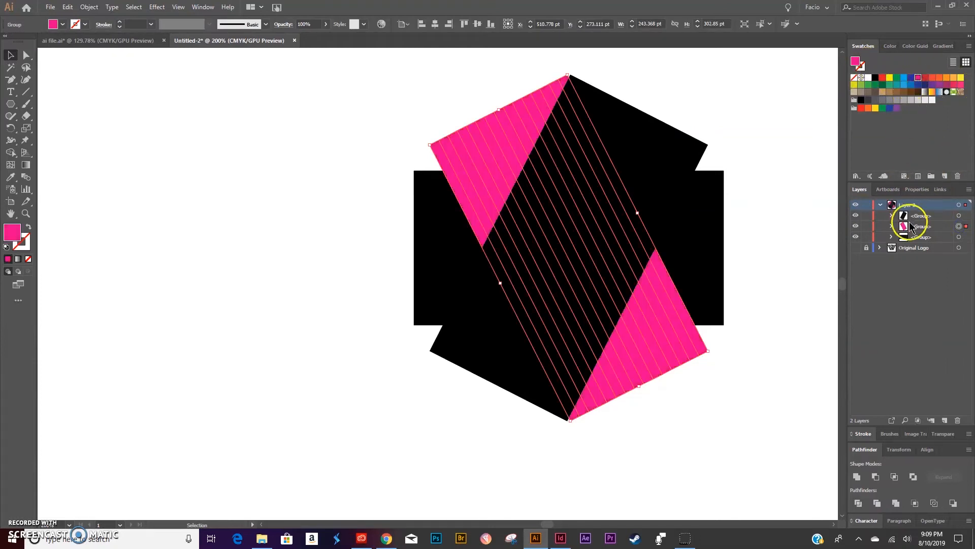
pyautogui.click(959, 215)
pyautogui.click(910, 79)
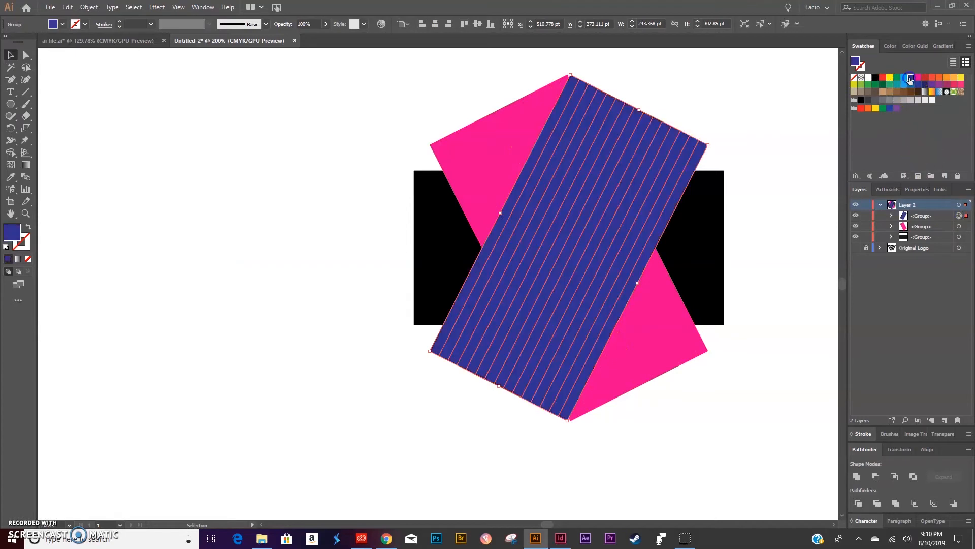
pyautogui.click(807, 251)
pyautogui.click(960, 236)
pyautogui.click(933, 79)
pyautogui.click(789, 165)
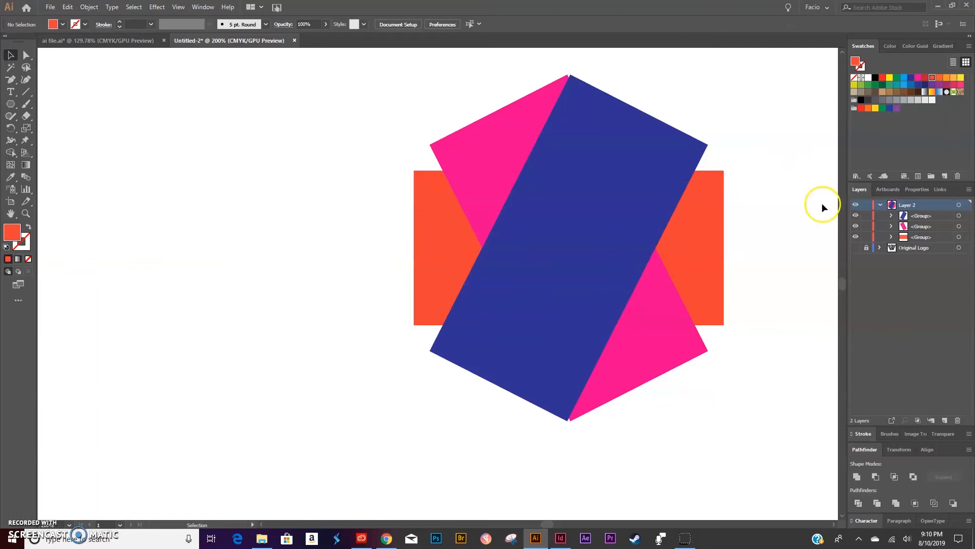
# Show the Original Logo layer and move all three bar groups about 228 pt horizontally so their grid lines up over the logo.
pyautogui.click(855, 247)
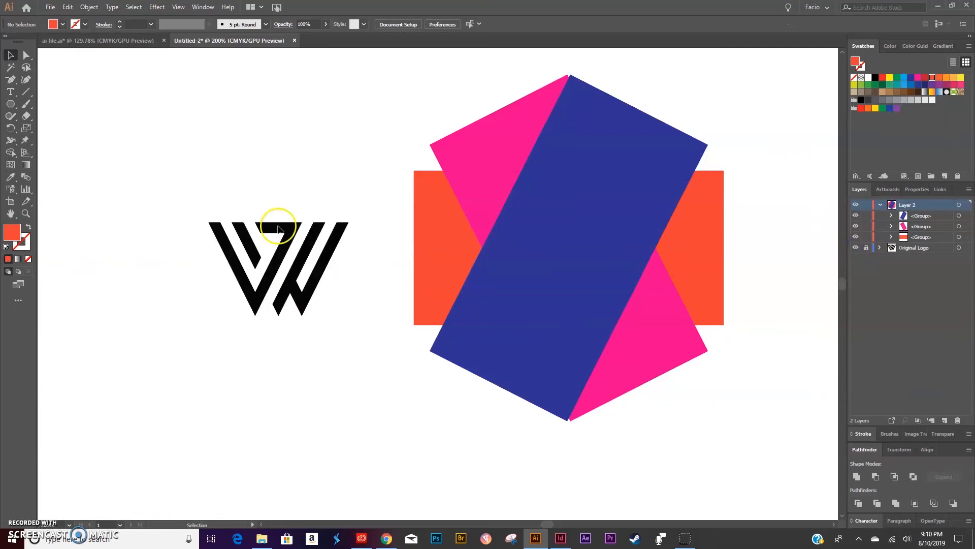
pyautogui.moveTo(390, 108); pyautogui.dragTo(748, 425)
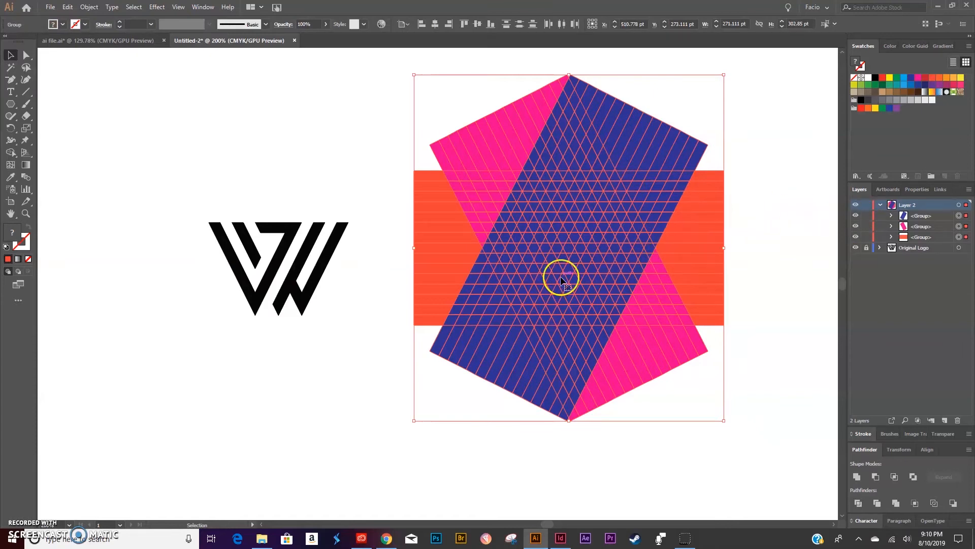
pyautogui.hotkey('ctrl', '=')
pyautogui.hscroll(-5, 379, 167)
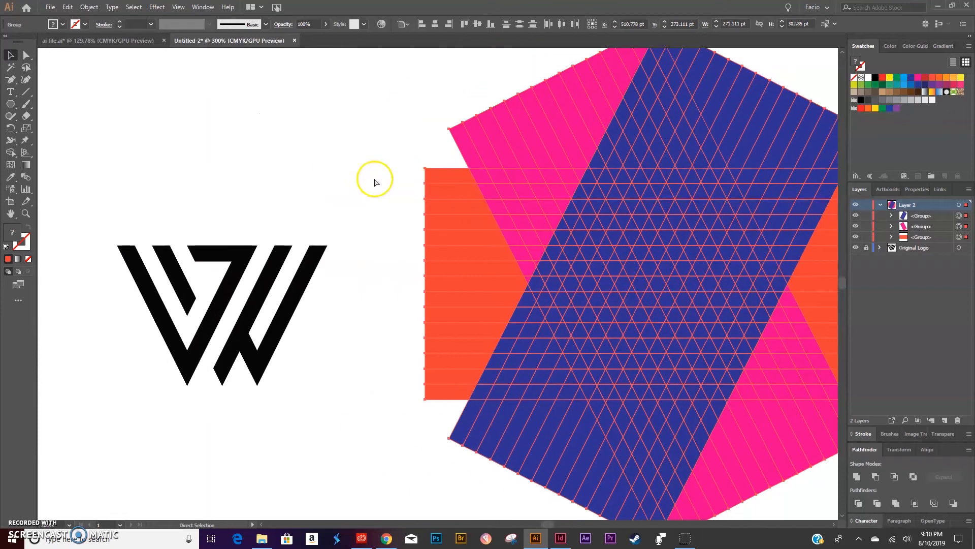
pyautogui.hscroll(-4, 406, 187)
pyautogui.moveTo(581, 267); pyautogui.dragTo(191, 275)
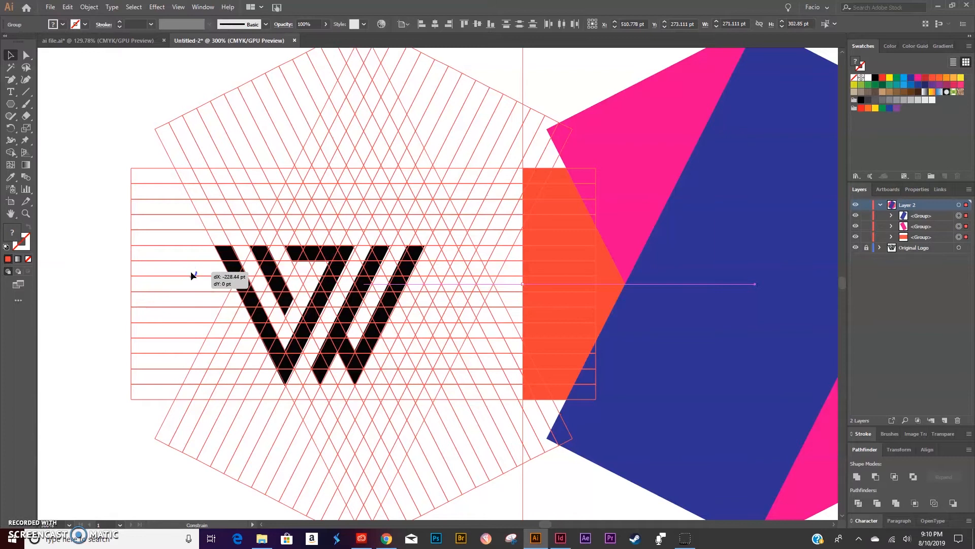
pyautogui.moveTo(191, 273); pyautogui.dragTo(191, 272)
# Collapse Layer 2 and place it beneath the Original Logo layer.
pyautogui.click(881, 205)
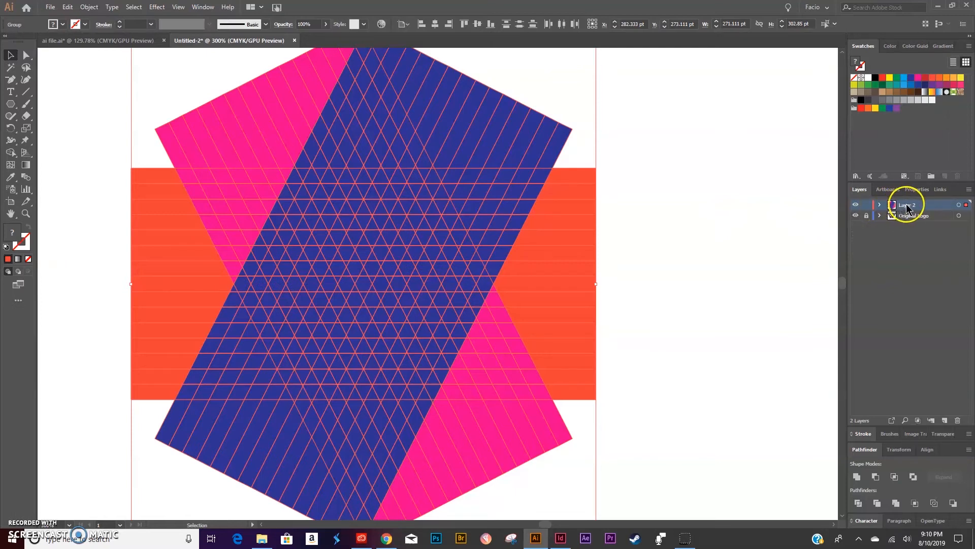
pyautogui.moveTo(913, 209); pyautogui.dragTo(912, 219)
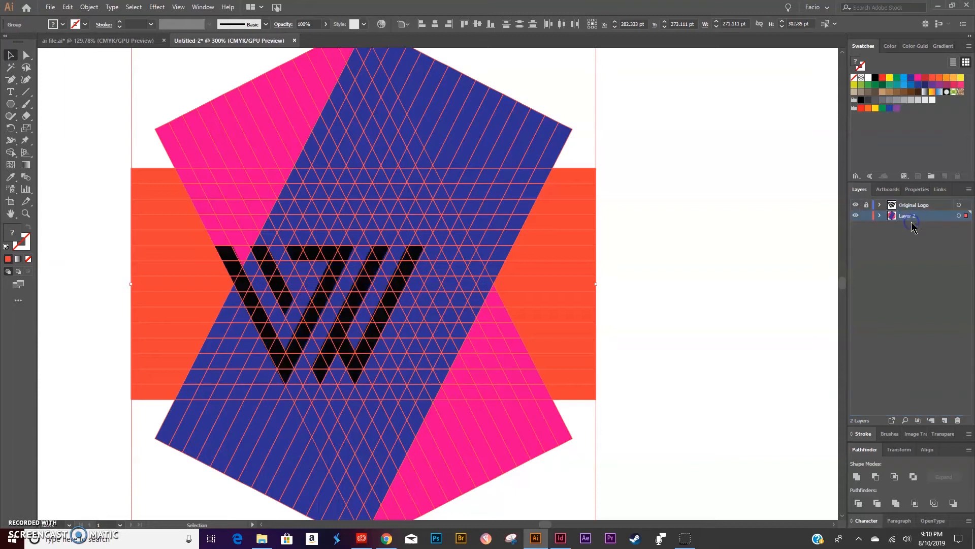
pyautogui.hotkey('ctrl', '=')
pyautogui.press('v')
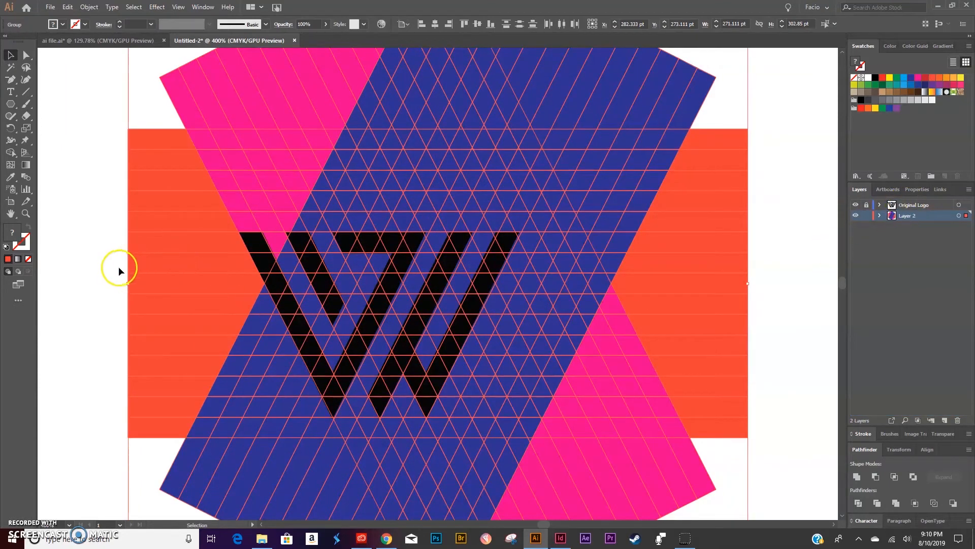
# Select the whole grid and use the Shape Builder with a green fill to merge the cells along the logo's leftmost diagonal stroke.
pyautogui.click(77, 264)
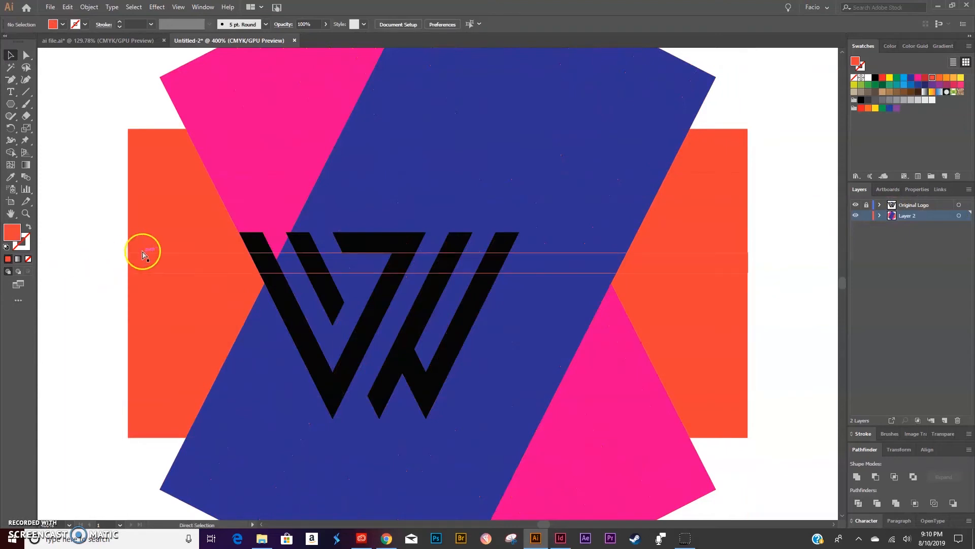
pyautogui.hotkey('ctrl', 'a')
pyautogui.press('v')
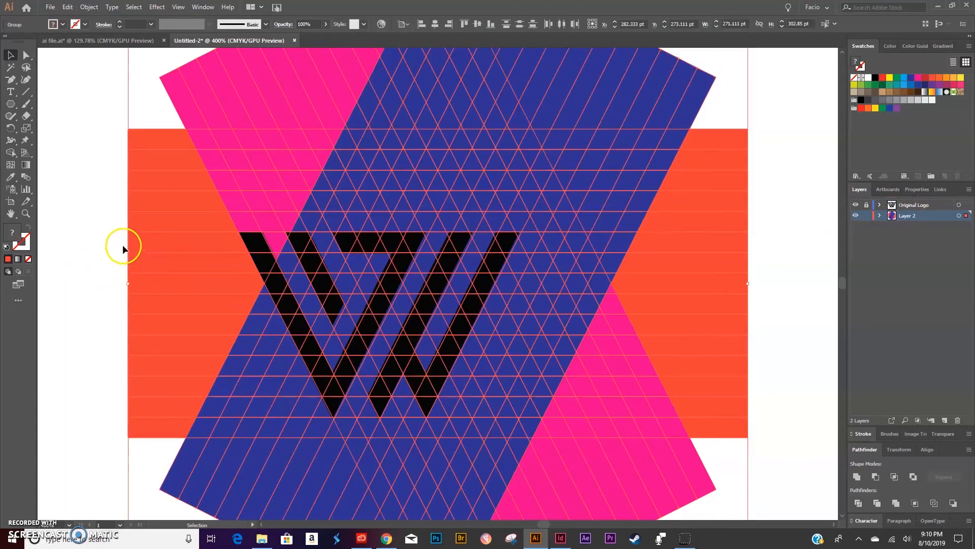
pyautogui.click(11, 153)
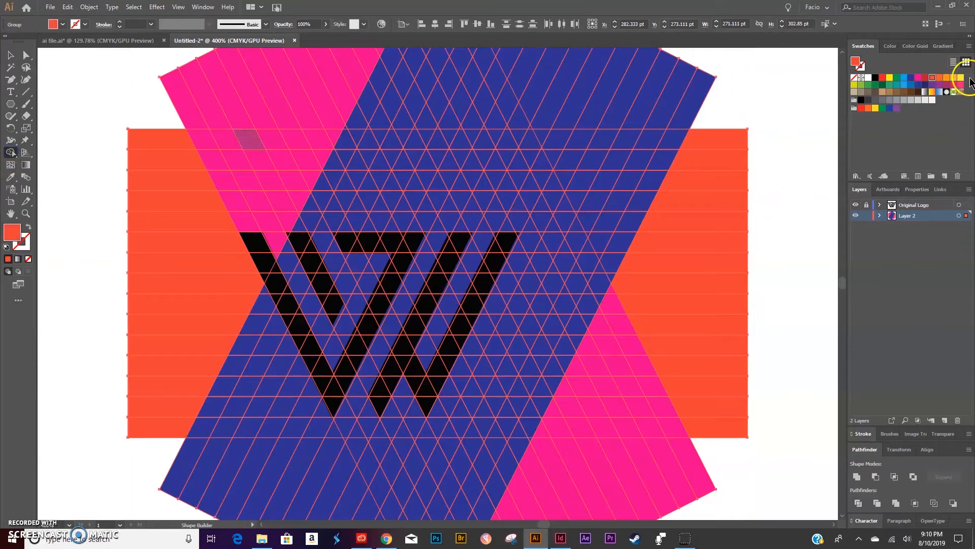
pyautogui.click(889, 84)
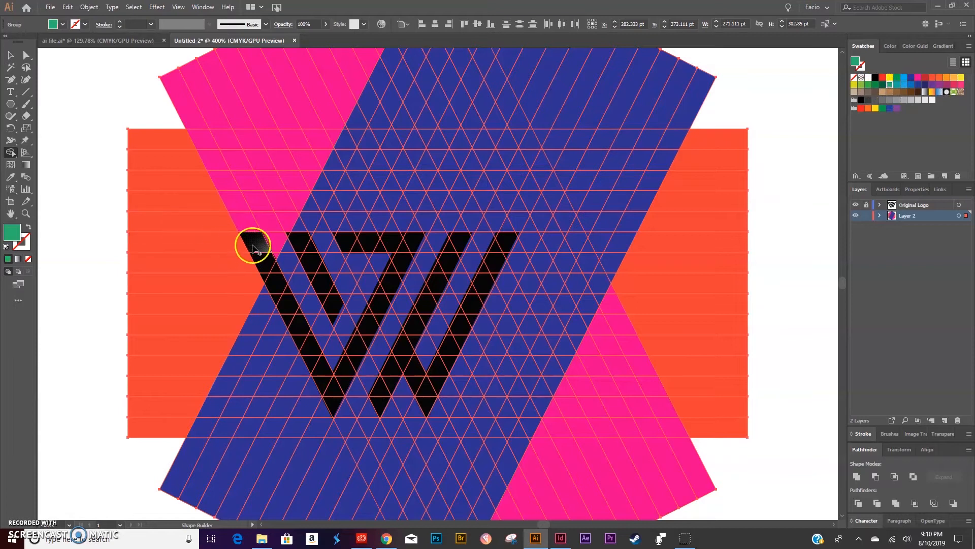
pyautogui.moveTo(254, 249); pyautogui.dragTo(270, 280)
pyautogui.moveTo(295, 316); pyautogui.dragTo(330, 399)
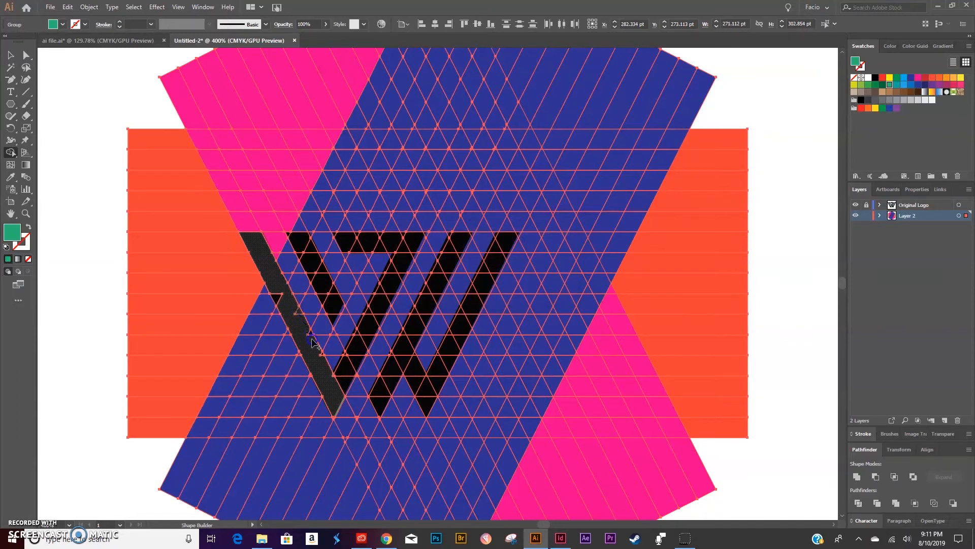
# Extend the merged green shape up the V's right arm and along the short horizontal bar at its top.
pyautogui.moveTo(272, 284)
pyautogui.mouseDown()
pyautogui.moveTo(340, 394)
pyautogui.moveTo(396, 268)
pyautogui.moveTo(425, 243)
pyautogui.mouseUp()
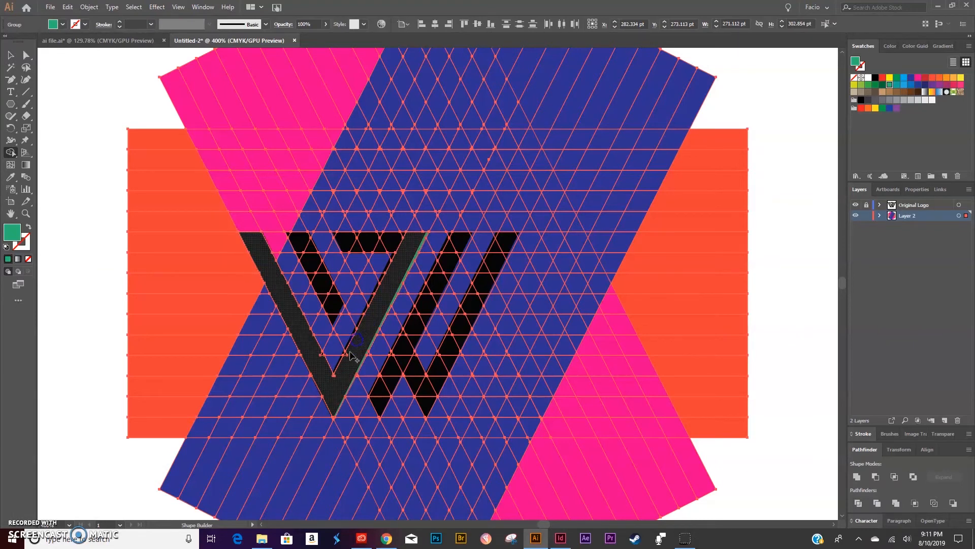
pyautogui.moveTo(404, 236); pyautogui.dragTo(360, 239)
pyautogui.click(392, 257)
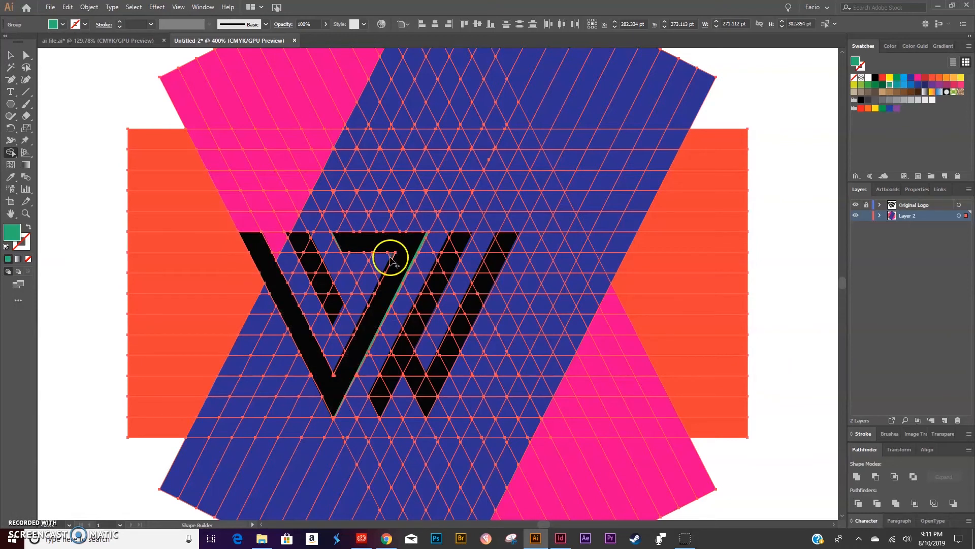
# Merge the grid cells along the short inner diagonal and along the diagonal stroke beside the V's right arm into green shapes.
pyautogui.moveTo(289, 235)
pyautogui.mouseDown()
pyautogui.moveTo(337, 303)
pyautogui.moveTo(298, 250)
pyautogui.moveTo(338, 318)
pyautogui.mouseUp()
pyautogui.moveTo(464, 237)
pyautogui.mouseDown()
pyautogui.moveTo(383, 403)
pyautogui.moveTo(454, 261)
pyautogui.moveTo(383, 376)
pyautogui.moveTo(482, 363)
pyautogui.moveTo(396, 361)
pyautogui.mouseUp()
# Merge the grid cells through the logo's lower right joint and up its rightmost diagonal stroke into the green shape.
pyautogui.press('z')
pyautogui.click(7, 151)
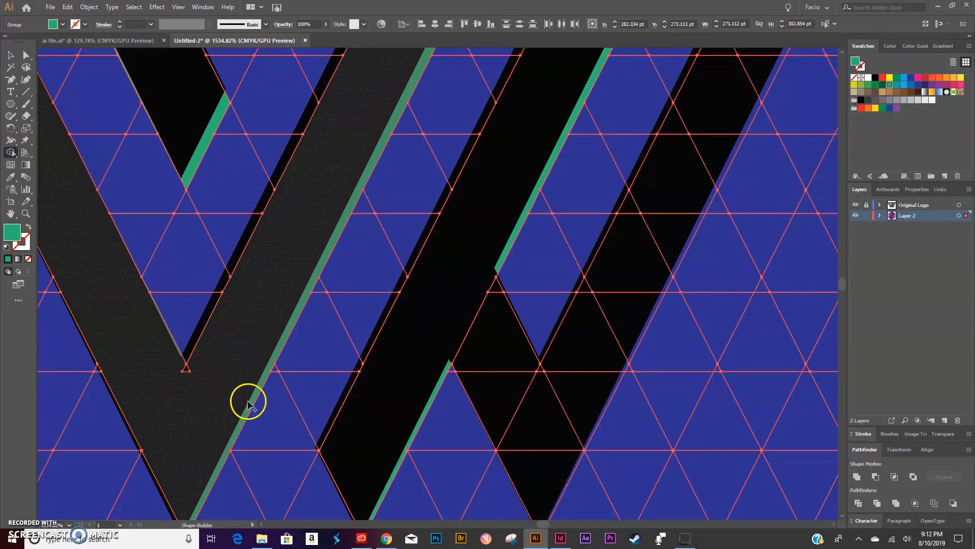
pyautogui.scroll(-3, 248, 404)
pyautogui.moveTo(230, 305)
pyautogui.mouseDown()
pyautogui.moveTo(472, 223)
pyautogui.moveTo(540, 458)
pyautogui.moveTo(555, 382)
pyautogui.moveTo(591, 335)
pyautogui.moveTo(542, 358)
pyautogui.moveTo(587, 326)
pyautogui.mouseUp()
pyautogui.scroll(2, 544, 406)
pyautogui.scroll(1, 542, 359)
pyautogui.scroll(2, 609, 350)
pyautogui.moveTo(619, 359); pyautogui.dragTo(666, 379)
pyautogui.scroll(2, 635, 396)
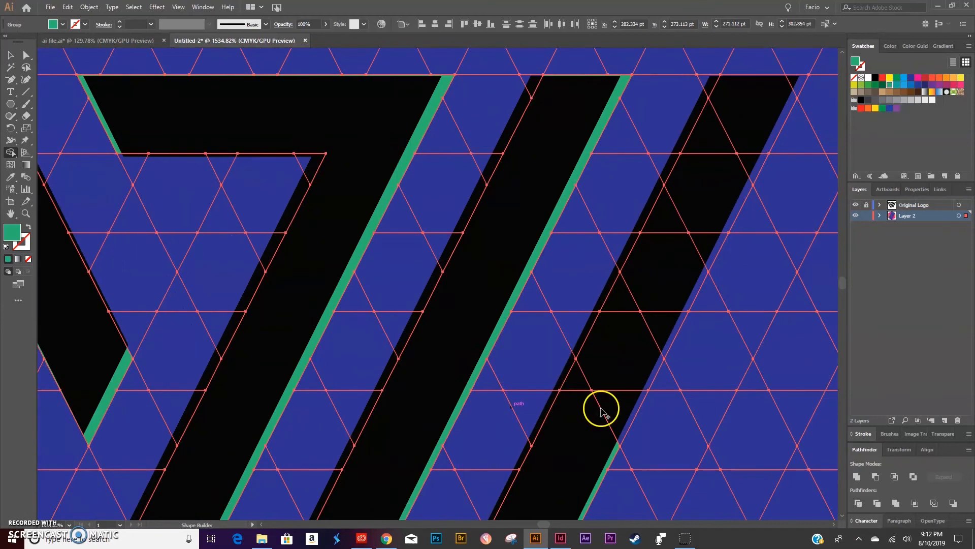
pyautogui.moveTo(602, 408)
pyautogui.mouseDown()
pyautogui.moveTo(594, 373)
pyautogui.moveTo(637, 338)
pyautogui.mouseUp()
pyautogui.scroll(2, 651, 357)
pyautogui.hscroll(1, 651, 357)
pyautogui.moveTo(563, 437)
pyautogui.mouseDown()
pyautogui.moveTo(570, 401)
pyautogui.moveTo(660, 303)
pyautogui.moveTo(666, 234)
pyautogui.mouseUp()
pyautogui.scroll(2, 635, 285)
pyautogui.hscroll(1, 635, 284)
pyautogui.moveTo(616, 310); pyautogui.dragTo(673, 266)
# Hide the Original Logo layer, deselect the grid, and compare the green shapes against the original.
pyautogui.hotkey('ctrl', '-')
pyautogui.hotkey('ctrl', '-')
pyautogui.hotkey('ctrl', '-')
pyautogui.hotkey('ctrl', '-')
pyautogui.hotkey('ctrl', '-')
pyautogui.click(858, 203)
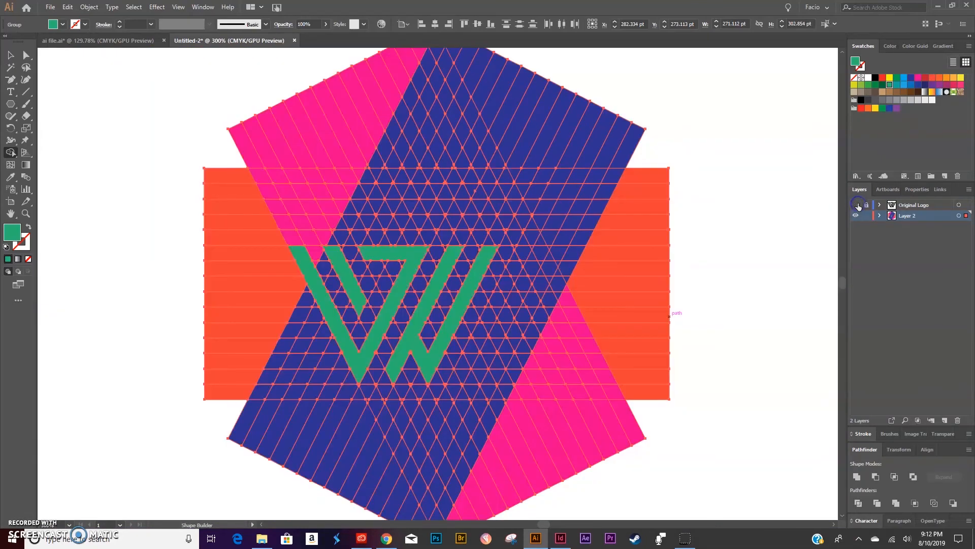
pyautogui.click(858, 203)
pyautogui.click(858, 203)
pyautogui.click(10, 54)
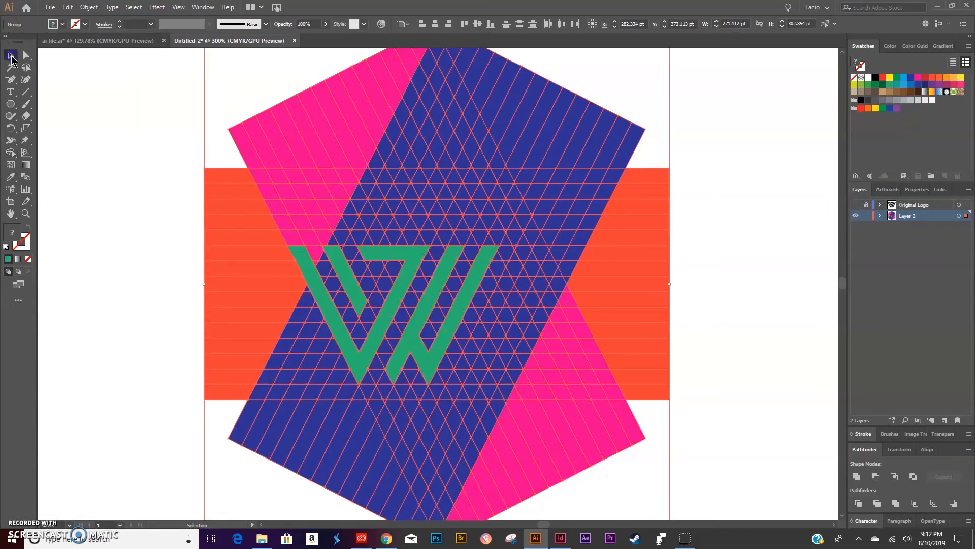
pyautogui.click(96, 237)
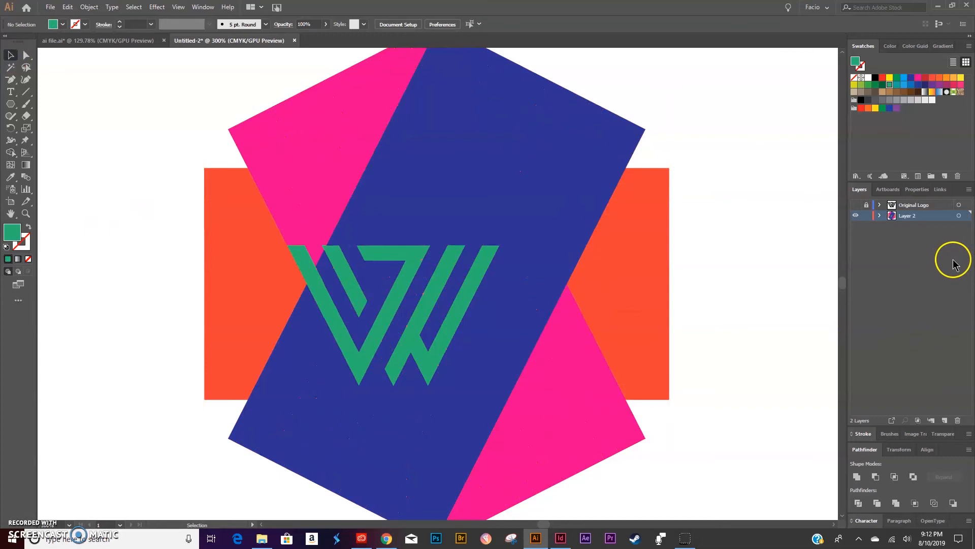
pyautogui.click(856, 204)
pyautogui.click(857, 204)
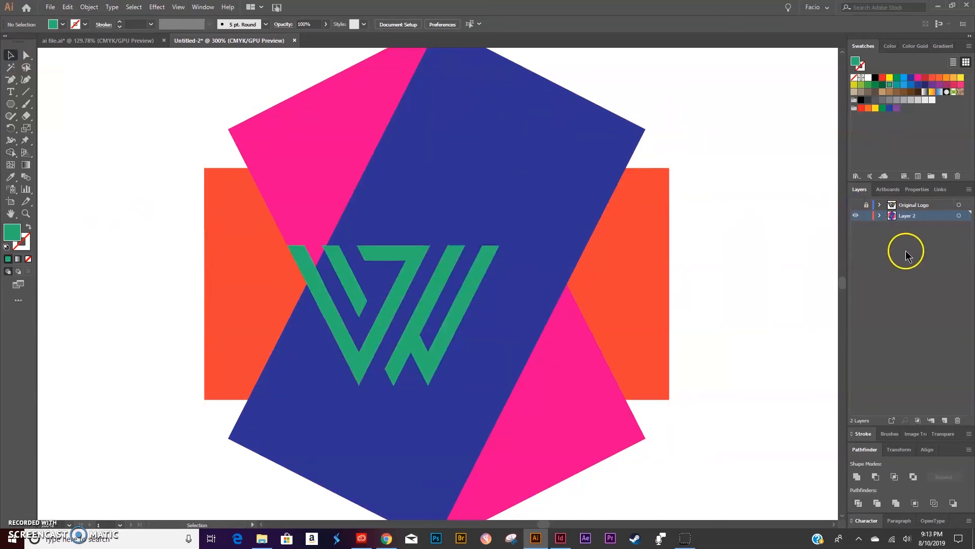
# Select all the green logo shapes in Layer 2 by their fill with the Magic Wand.
pyautogui.click(914, 218)
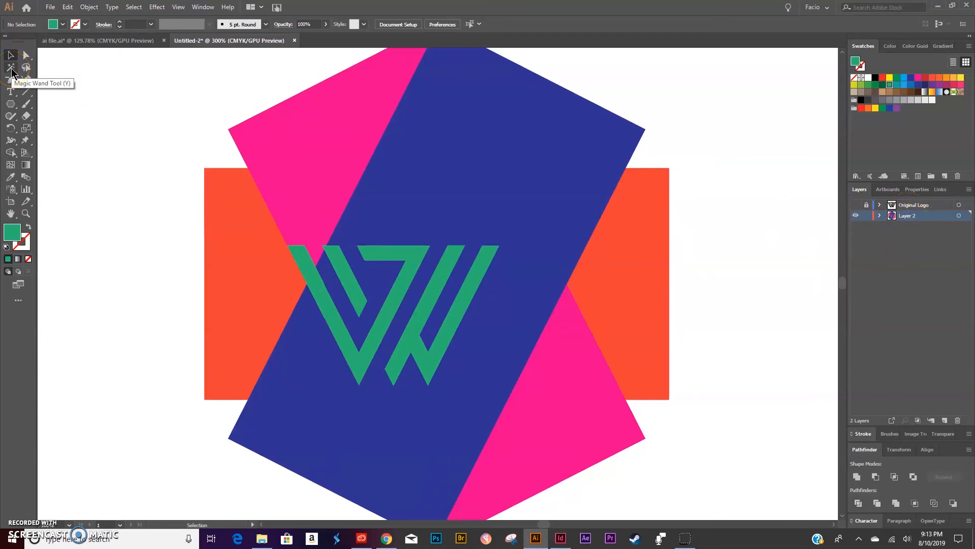
pyautogui.click(11, 67)
pyautogui.click(387, 260)
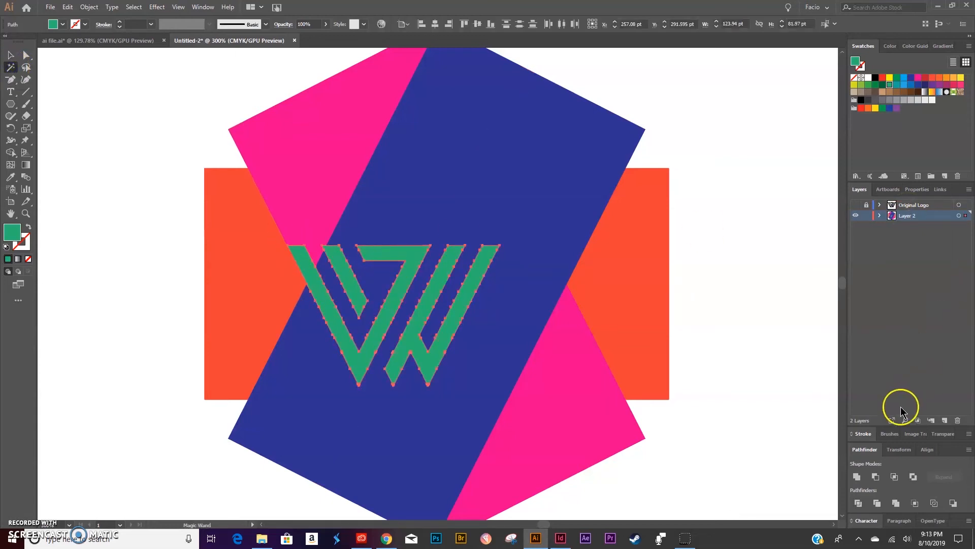
# Move the selected green logo shapes into a new layer, hide Layer 2, and deselect the shapes.
pyautogui.click(944, 420)
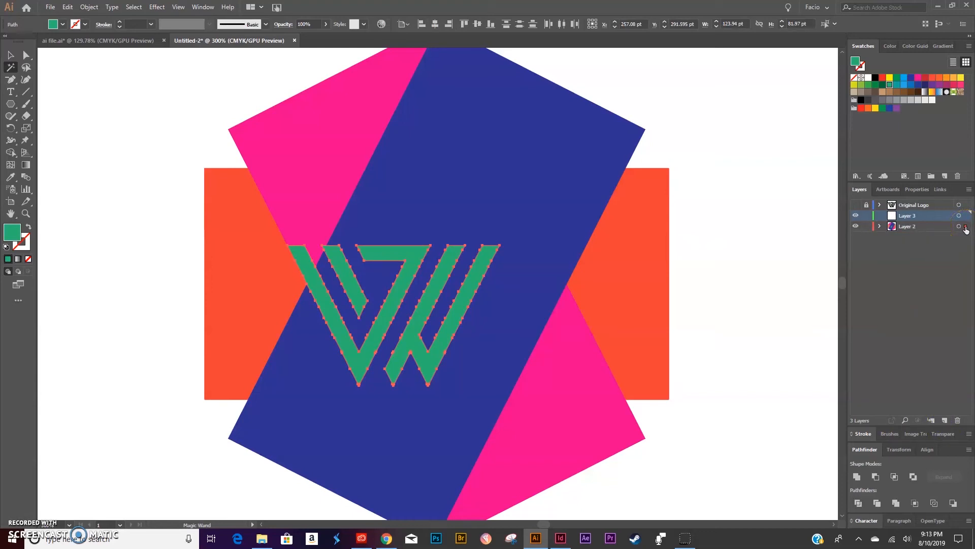
pyautogui.moveTo(965, 226); pyautogui.dragTo(964, 215)
pyautogui.click(855, 226)
pyautogui.press('v')
pyautogui.click(226, 389)
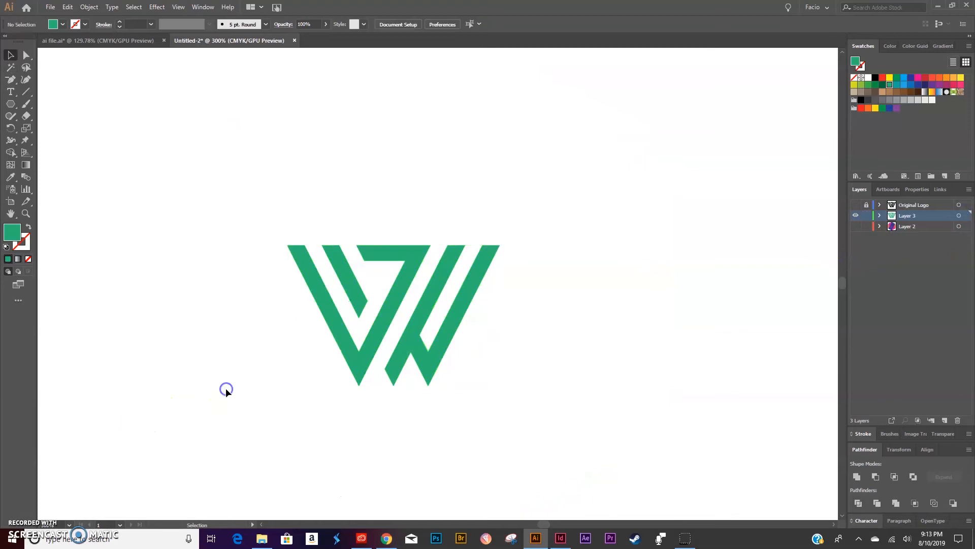
# Fill all the logo shapes with black and move them right to about X 405 pt.
pyautogui.moveTo(218, 203); pyautogui.dragTo(643, 440)
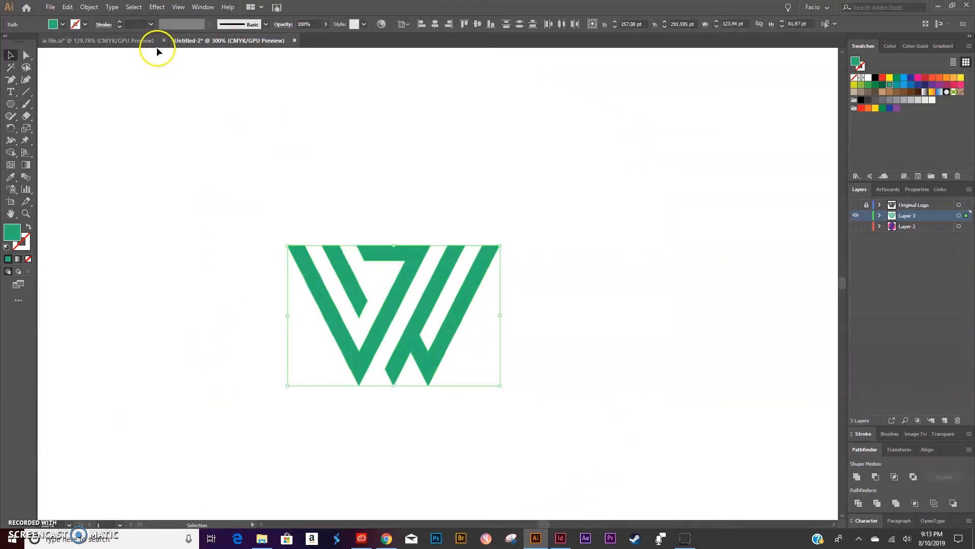
pyautogui.click(875, 77)
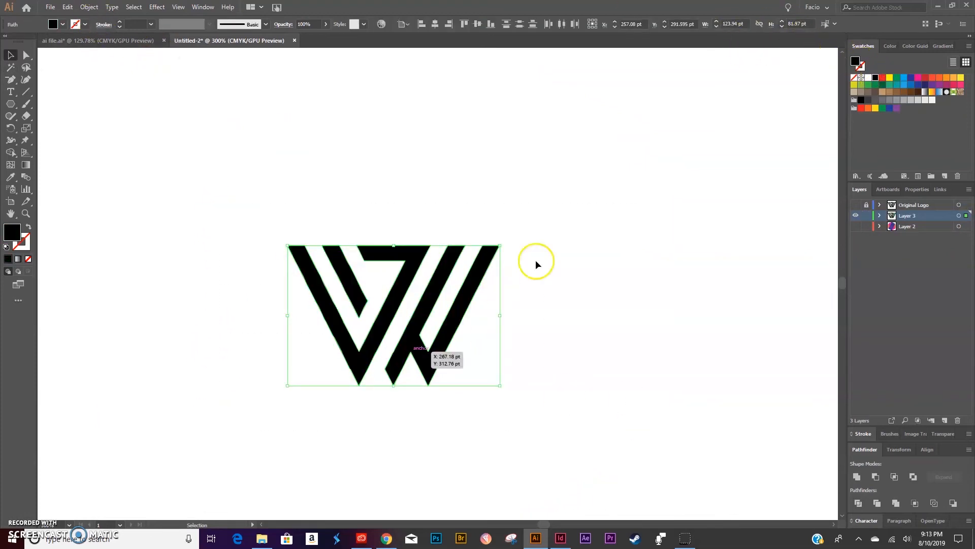
pyautogui.moveTo(442, 342); pyautogui.dragTo(696, 342)
pyautogui.press('a')
pyautogui.hscroll(2, 630, 340)
pyautogui.click(711, 355)
# Show the logo shapes' anchor points and delete the redundant ones along the V's outer left edge.
pyautogui.moveTo(439, 230); pyautogui.dragTo(714, 439)
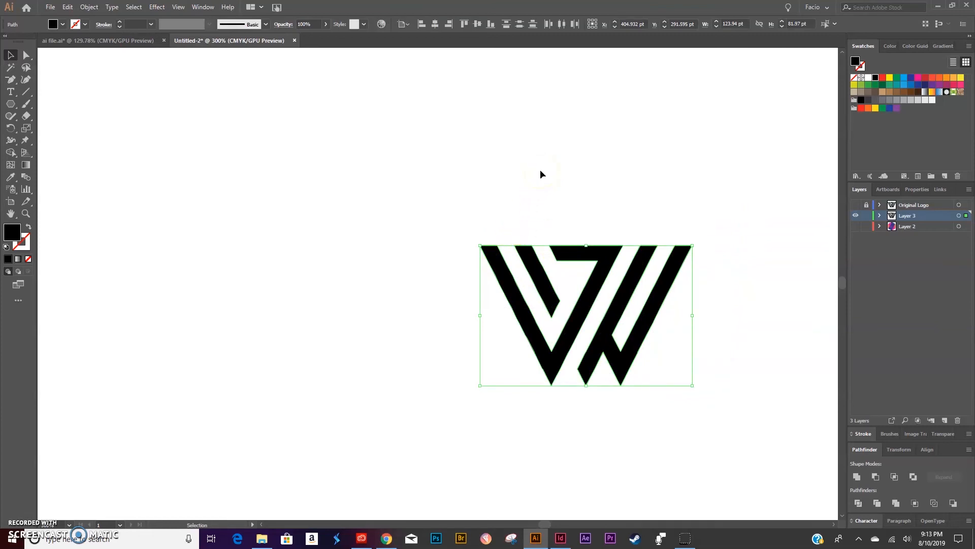
pyautogui.press('a')
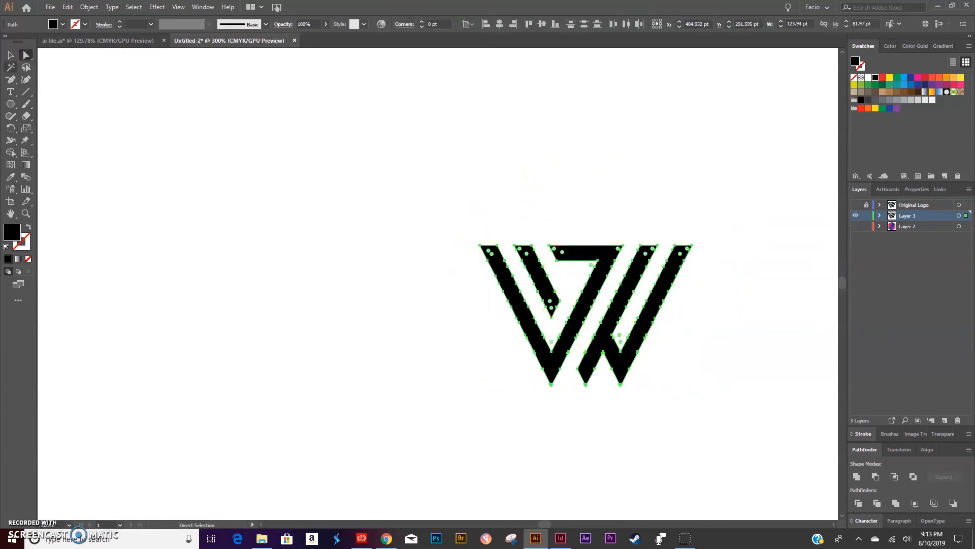
pyautogui.hotkey('ctrl', '+')
pyautogui.hotkey('ctrl', '+')
pyautogui.hotkey('ctrl', '+')
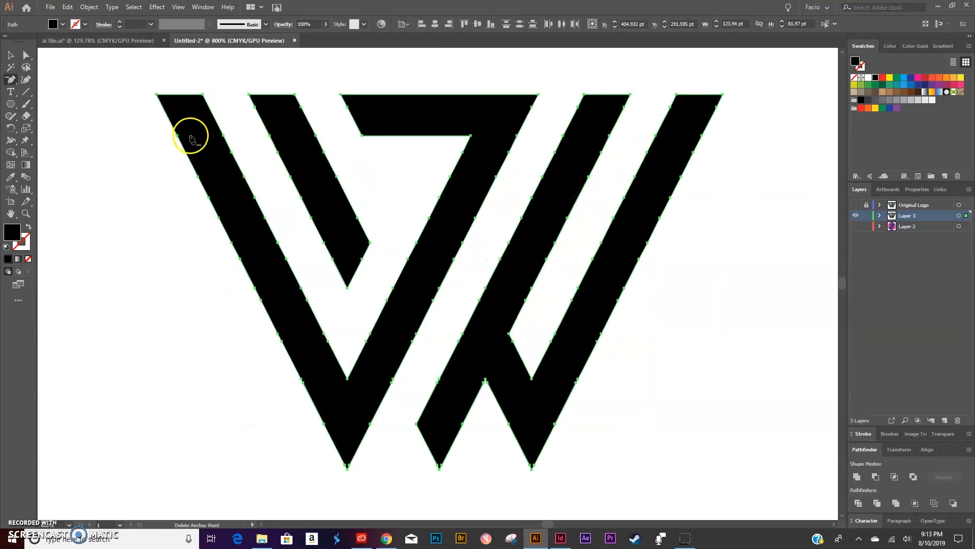
pyautogui.click(178, 136)
pyautogui.press('p')
pyautogui.click(198, 177)
pyautogui.click(208, 200)
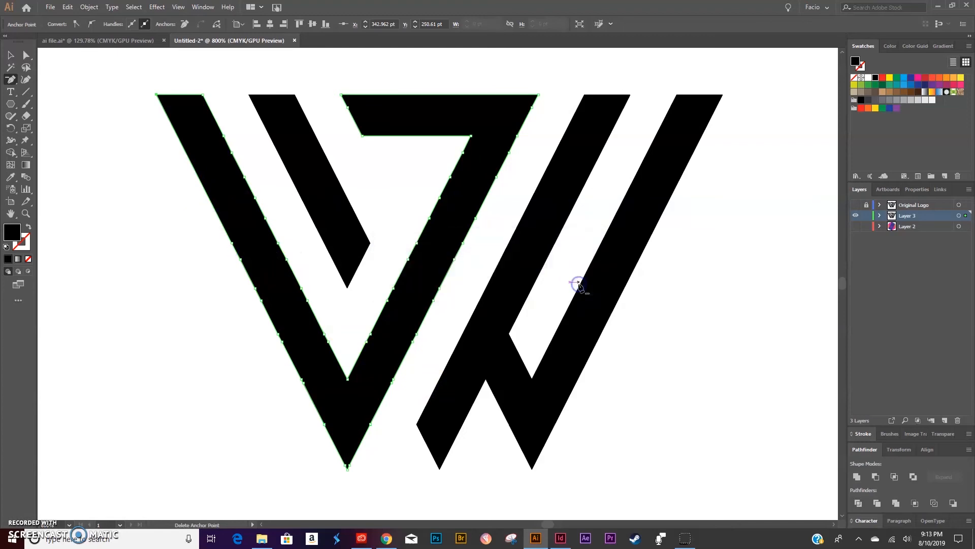
# Delete the redundant anchor points along the outer edge of the V's right arm, from bottom tip to hook end.
pyautogui.click(349, 465)
pyautogui.click(370, 424)
pyautogui.click(392, 382)
pyautogui.click(417, 335)
pyautogui.click(574, 282)
pyautogui.click(439, 288)
pyautogui.click(463, 243)
pyautogui.click(517, 138)
pyautogui.click(532, 108)
pyautogui.click(348, 108)
# Delete the redundant anchor points along the inner edge of the V's right arm.
pyautogui.click(463, 153)
pyautogui.click(450, 177)
pyautogui.click(440, 198)
pyautogui.click(429, 219)
pyautogui.click(416, 243)
pyautogui.click(408, 260)
pyautogui.click(393, 288)
pyautogui.click(387, 300)
pyautogui.click(574, 282)
pyautogui.click(370, 334)
pyautogui.click(366, 341)
# Delete the redundant anchor points along the inner edge of the V's left arm.
pyautogui.click(328, 342)
pyautogui.click(324, 334)
pyautogui.click(308, 300)
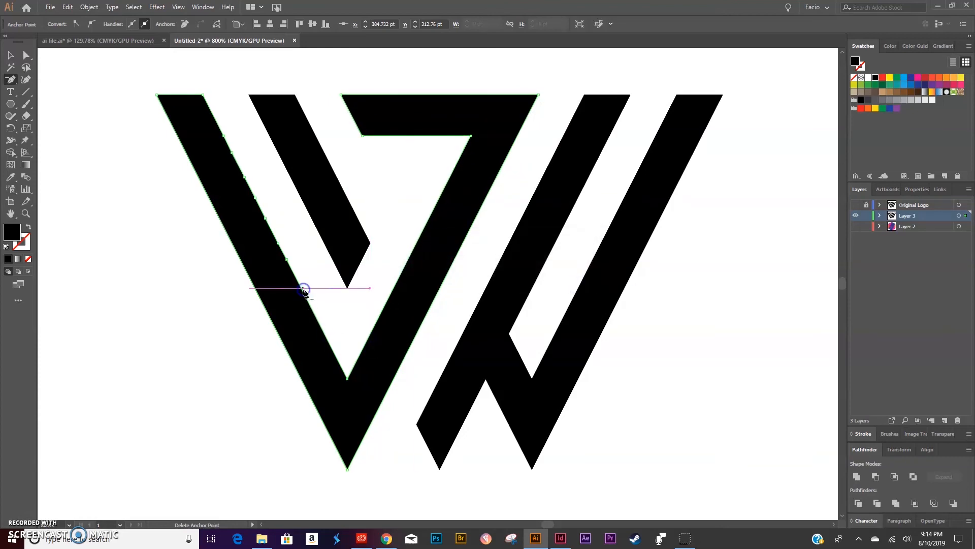
pyautogui.click(255, 198)
pyautogui.click(244, 177)
pyautogui.click(232, 153)
pyautogui.click(224, 136)
# Delete the redundant anchor points on the short diagonal stroke inside the V.
pyautogui.keyDown('ctrl'); pyautogui.click(102, 483); pyautogui.keyUp('ctrl')
pyautogui.scroll(2, 102, 483)
pyautogui.keyDown('ctrl'); pyautogui.click(351, 285); pyautogui.keyUp('ctrl')
pyautogui.click(255, 157)
pyautogui.click(358, 266)
pyautogui.click(337, 226)
pyautogui.keyDown('ctrl'); pyautogui.click(447, 300); pyautogui.keyUp('ctrl')
# Select the right-hand logo shape and delete the redundant anchor points along its long left edge.
pyautogui.scroll(-2, 401, 433)
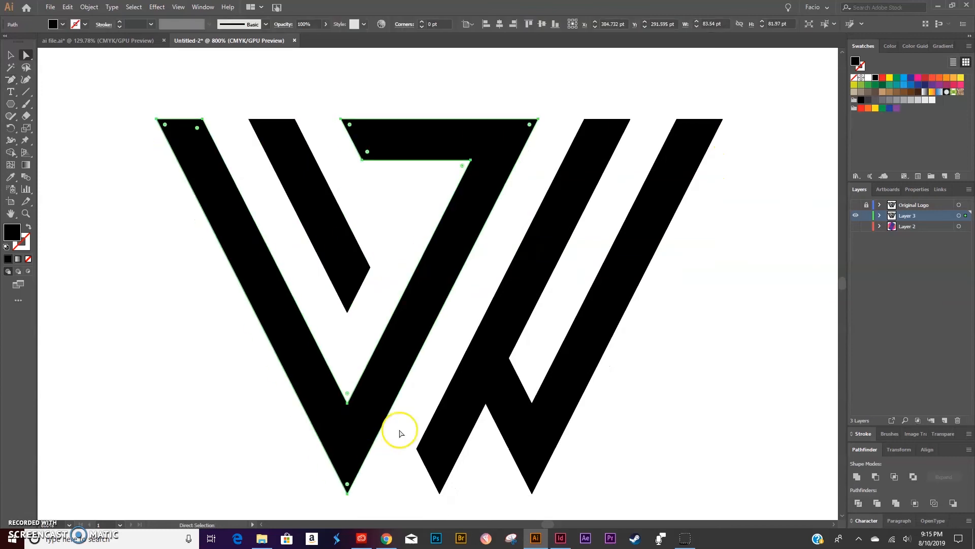
pyautogui.keyDown('ctrl'); pyautogui.click(459, 397); pyautogui.keyUp('ctrl')
pyautogui.click(577, 119)
pyautogui.click(542, 189)
pyautogui.click(509, 254)
pyautogui.click(500, 271)
pyautogui.click(485, 300)
pyautogui.click(480, 312)
pyautogui.click(575, 283)
pyautogui.click(463, 347)
pyautogui.click(459, 354)
pyautogui.click(440, 392)
# Delete the redundant anchor points around the two lower tips of the right-hand shape.
pyautogui.click(463, 436)
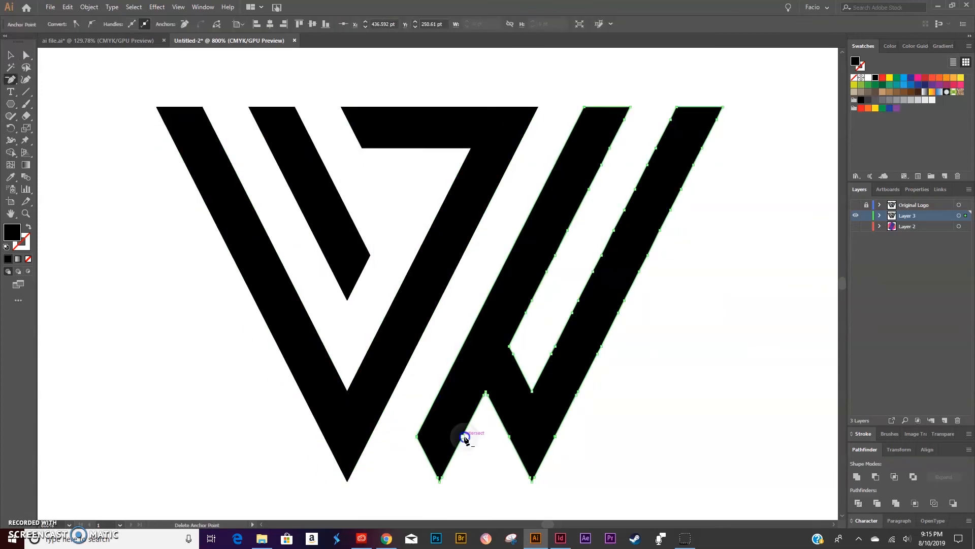
pyautogui.click(555, 437)
pyautogui.click(534, 477)
pyautogui.click(530, 477)
pyautogui.click(509, 437)
# Delete the redundant anchor points along the outer right edge of the right-hand shape up to its top corner.
pyautogui.click(562, 422)
pyautogui.press('Return')
pyautogui.click(577, 395)
pyautogui.click(596, 353)
pyautogui.click(614, 318)
pyautogui.press('Return')
pyautogui.click(639, 271)
pyautogui.click(670, 210)
pyautogui.click(717, 119)
# Delete the redundant anchor points along the inner edge of the rightmost diagonal stroke.
pyautogui.click(671, 119)
pyautogui.click(648, 165)
pyautogui.click(635, 188)
pyautogui.click(624, 210)
pyautogui.click(614, 230)
pyautogui.click(602, 255)
pyautogui.click(593, 272)
pyautogui.click(578, 300)
pyautogui.click(573, 312)
pyautogui.click(555, 346)
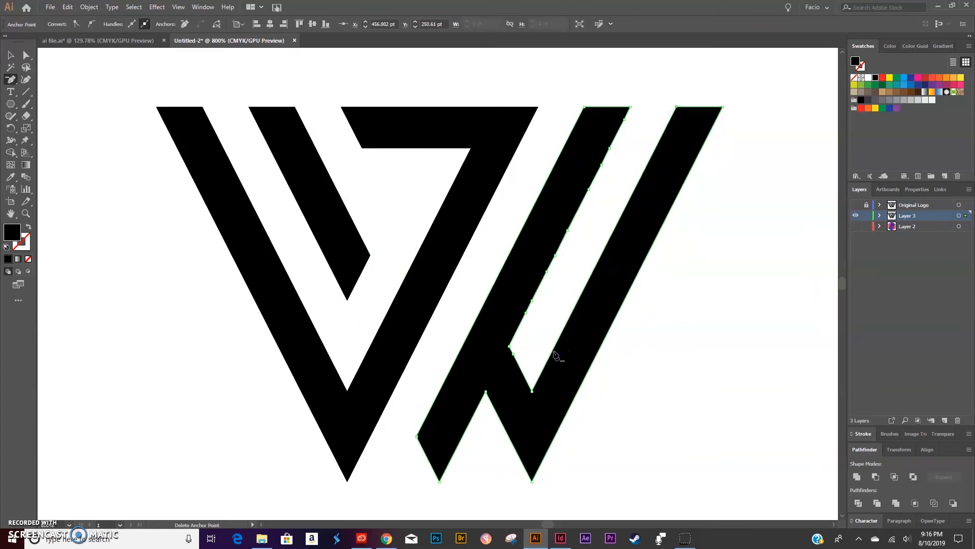
# Select all the logo shapes and inspect their remaining anchor points for leftovers.
pyautogui.press('v')
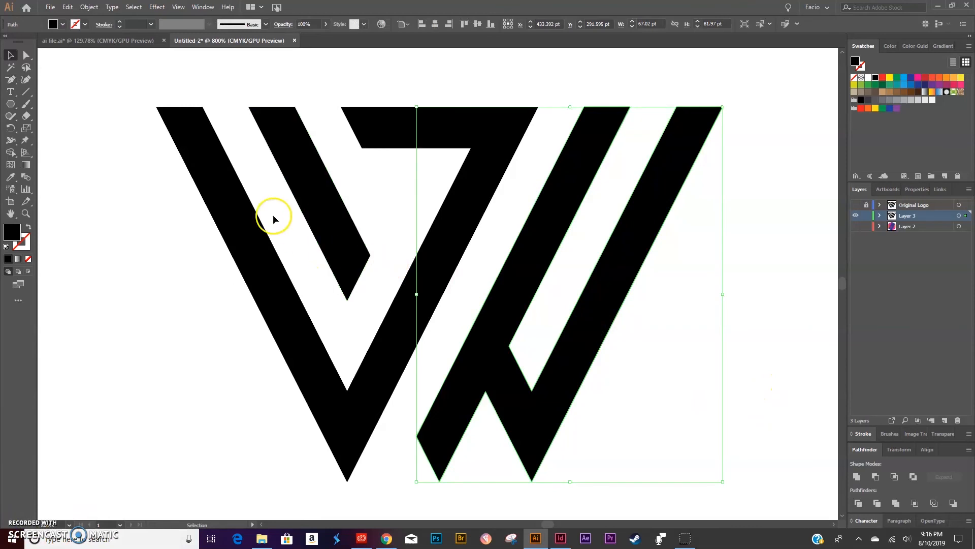
pyautogui.moveTo(118, 123); pyautogui.dragTo(684, 384)
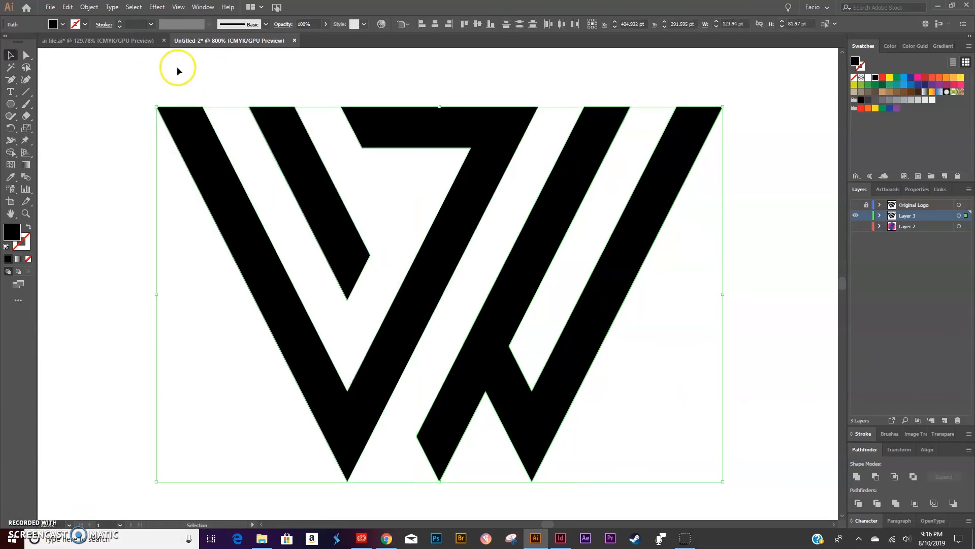
pyautogui.press('a')
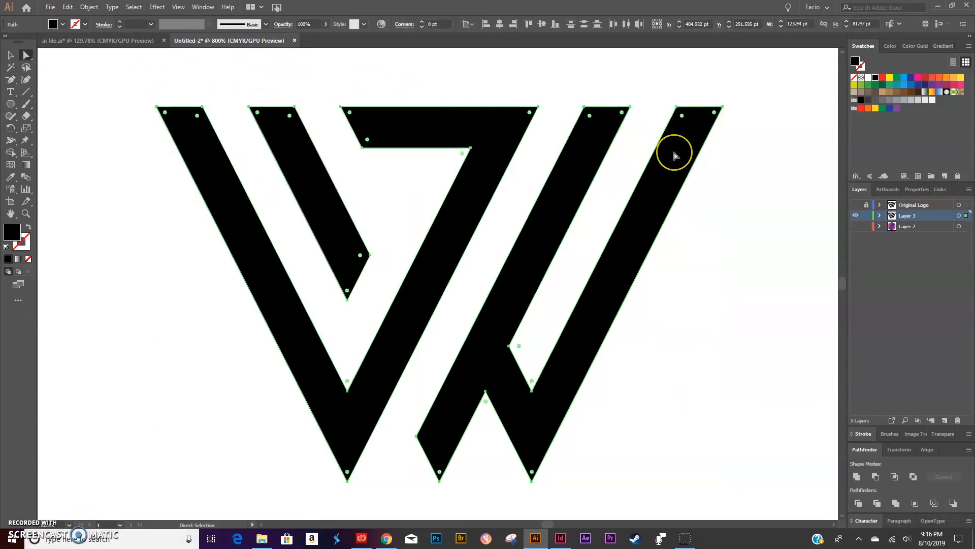
pyautogui.click(590, 105)
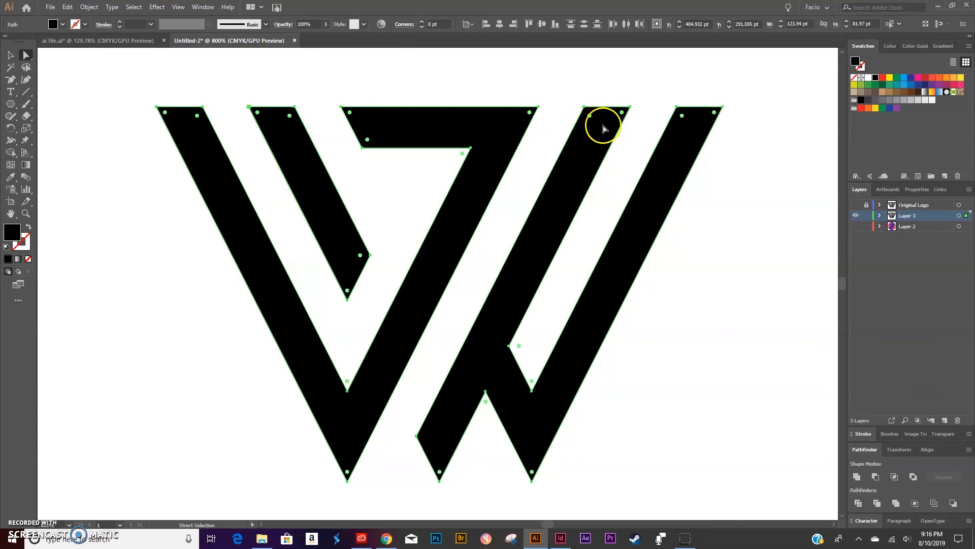
# Move the logo shapes right to about X 511 pt and combine them into one compound shape.
pyautogui.hotkey('ctrl', '-')
pyautogui.hotkey('ctrl', '-')
pyautogui.hotkey('ctrl', '-')
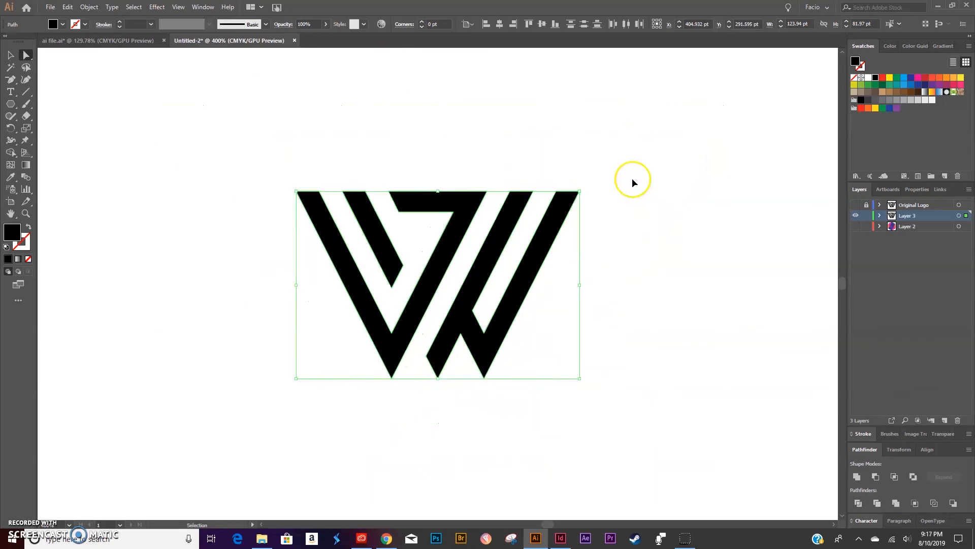
pyautogui.press('v')
pyautogui.moveTo(506, 279); pyautogui.dragTo(690, 281)
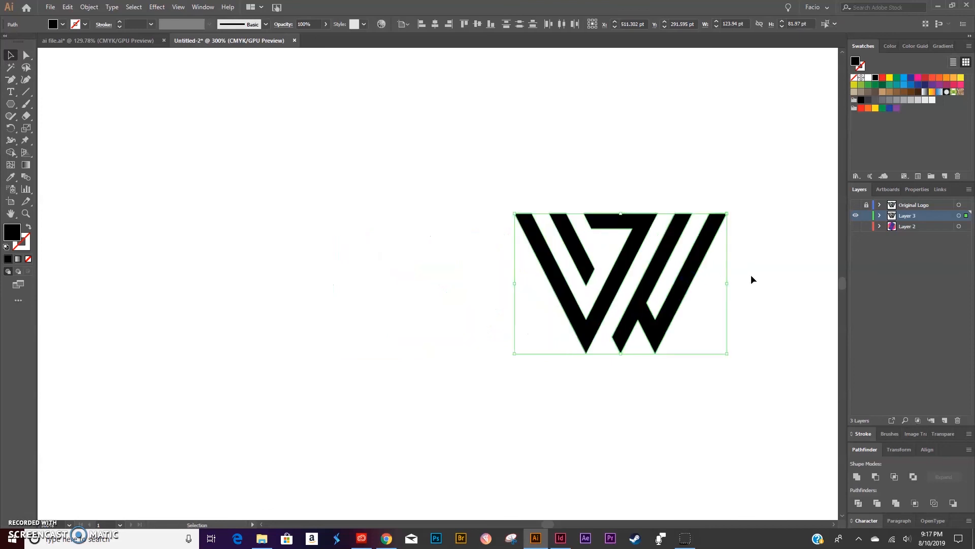
pyautogui.click(969, 450)
pyautogui.click(907, 497)
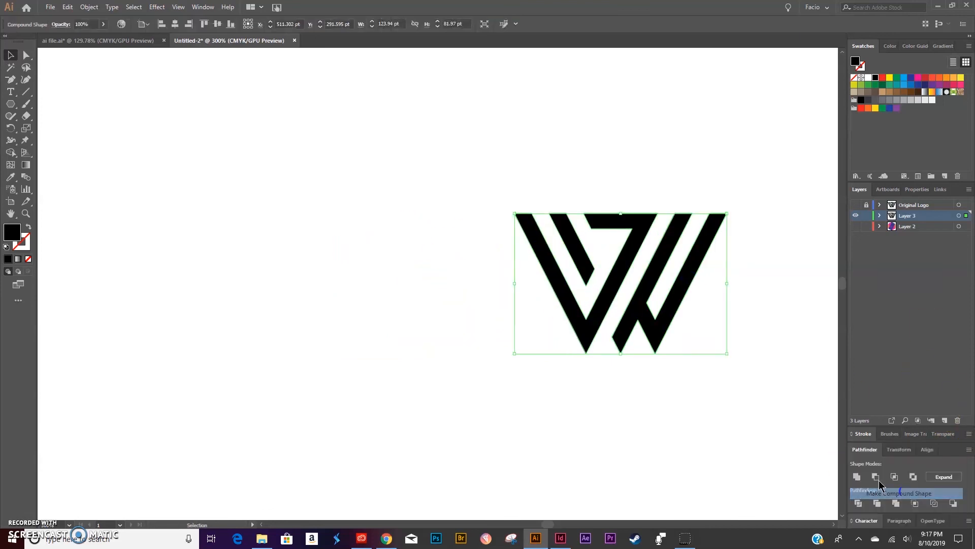
pyautogui.click(653, 337)
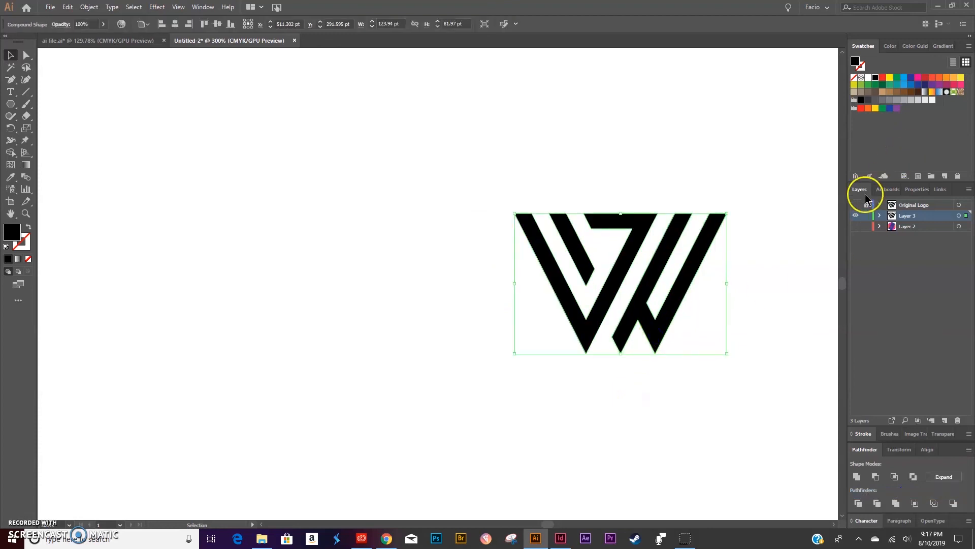
# Show the Original Logo layer, move the rebuilt logo beside the original at about X 410 pt, and deselect it to compare them.
pyautogui.click(856, 205)
pyautogui.hscroll(-2, 508, 279)
pyautogui.moveTo(667, 273); pyautogui.dragTo(471, 292)
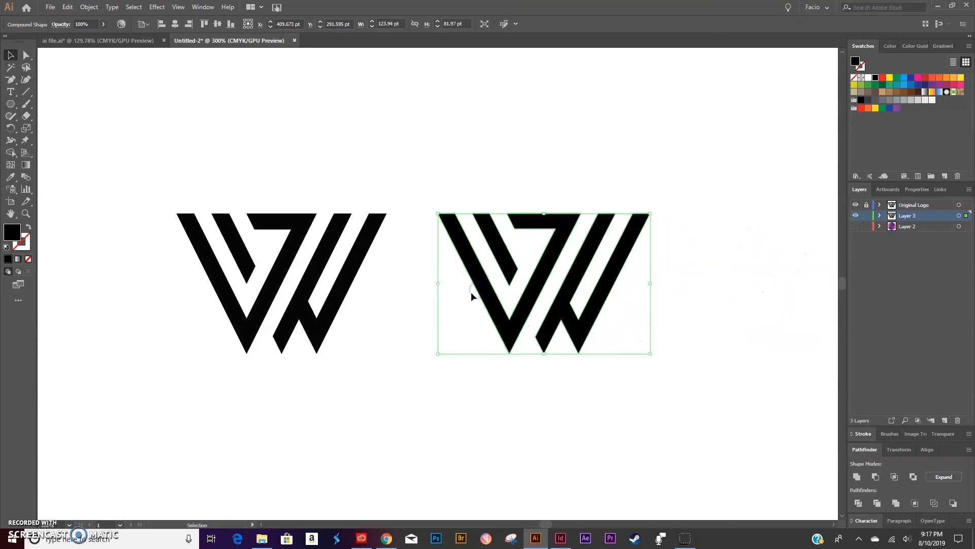
pyautogui.press('i')
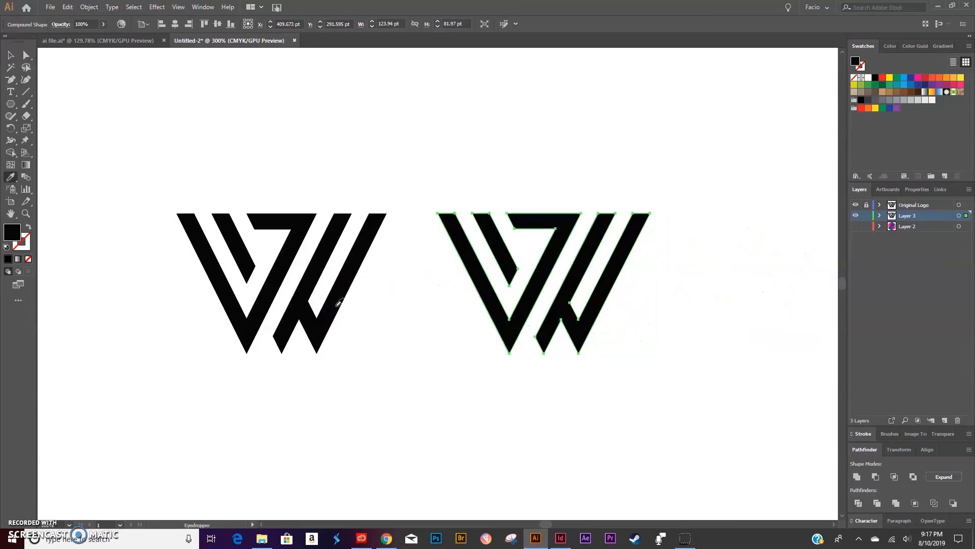
pyautogui.press('v')
pyautogui.click(464, 420)
pyautogui.hscroll(-1, 446, 399)
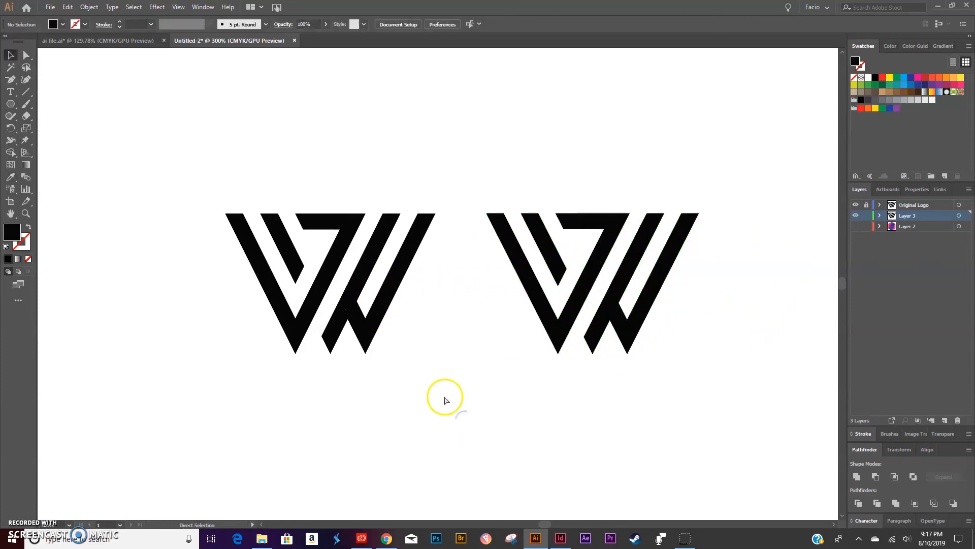